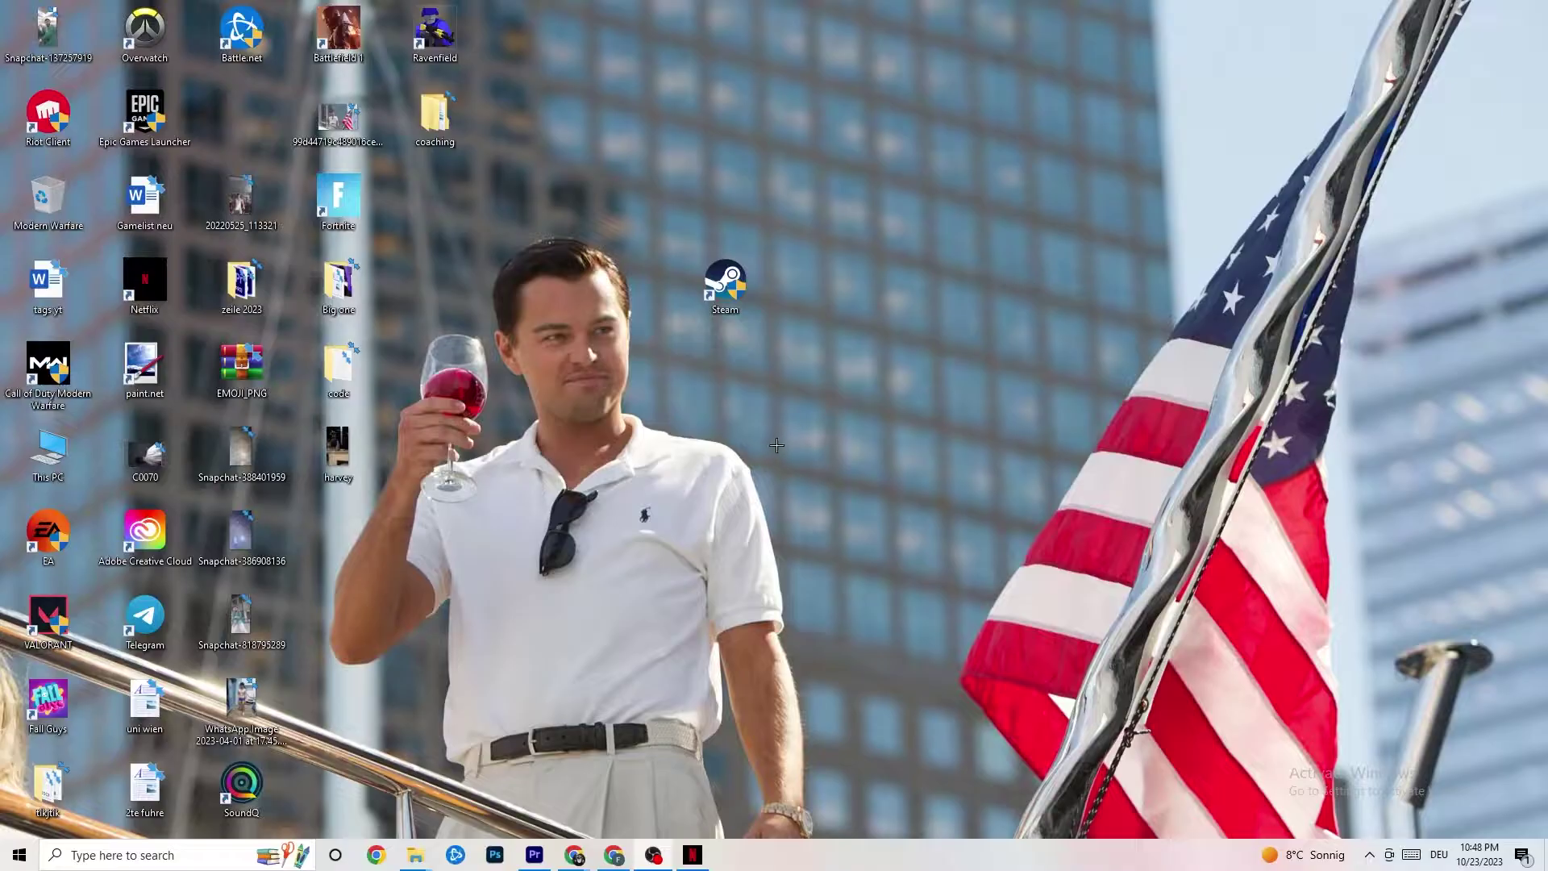
# Open Windows Settings, review the Windows Update and Troubleshoot pages under Update & Security, and minimize the window
pyautogui.click(10, 865)
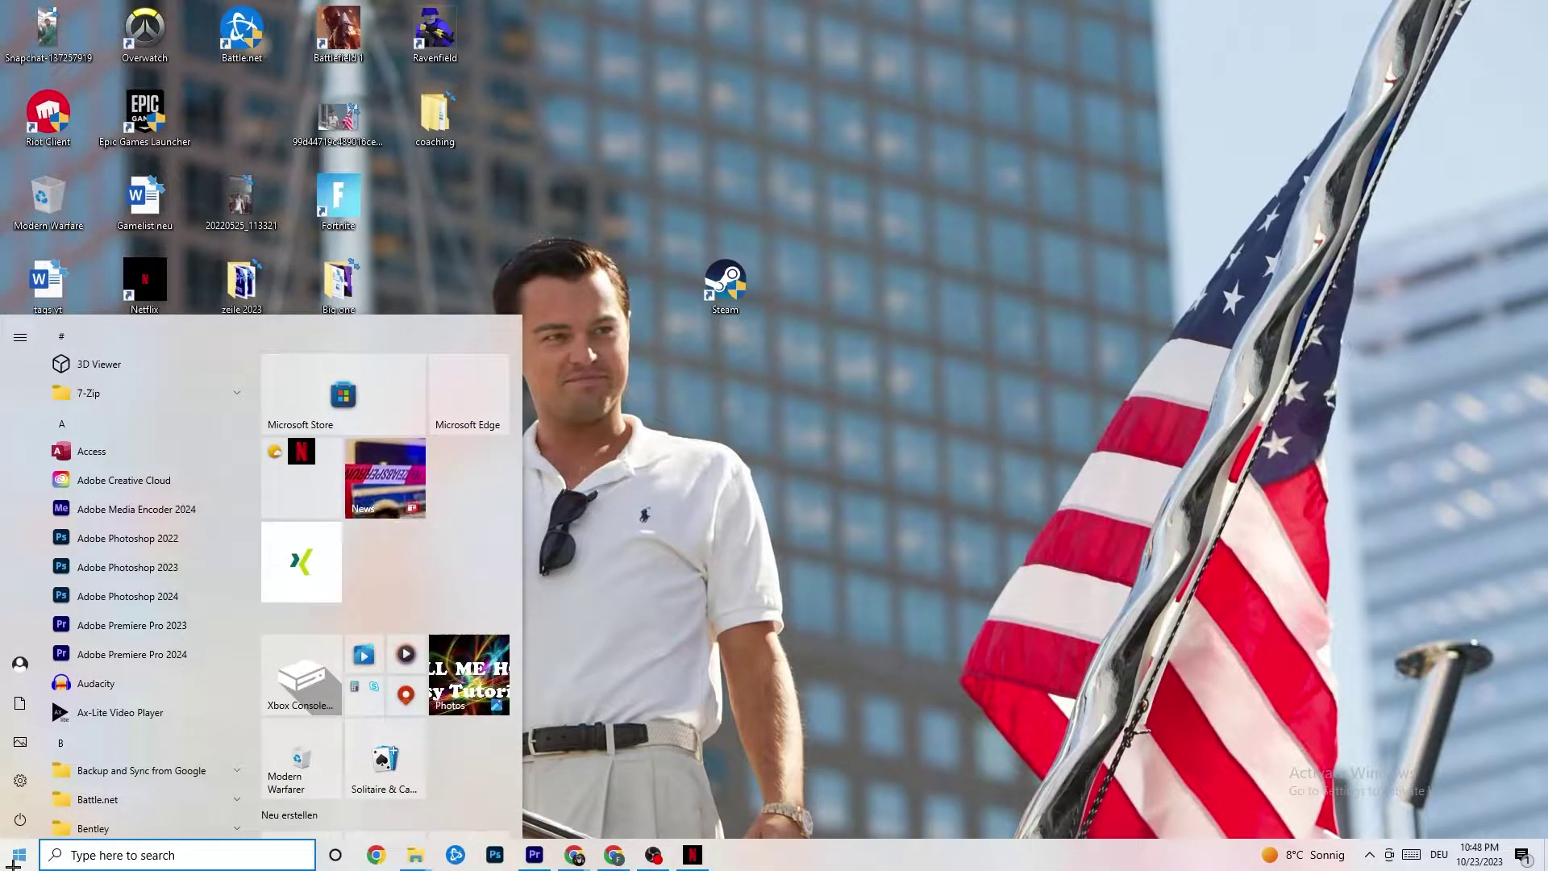
pyautogui.click(20, 780)
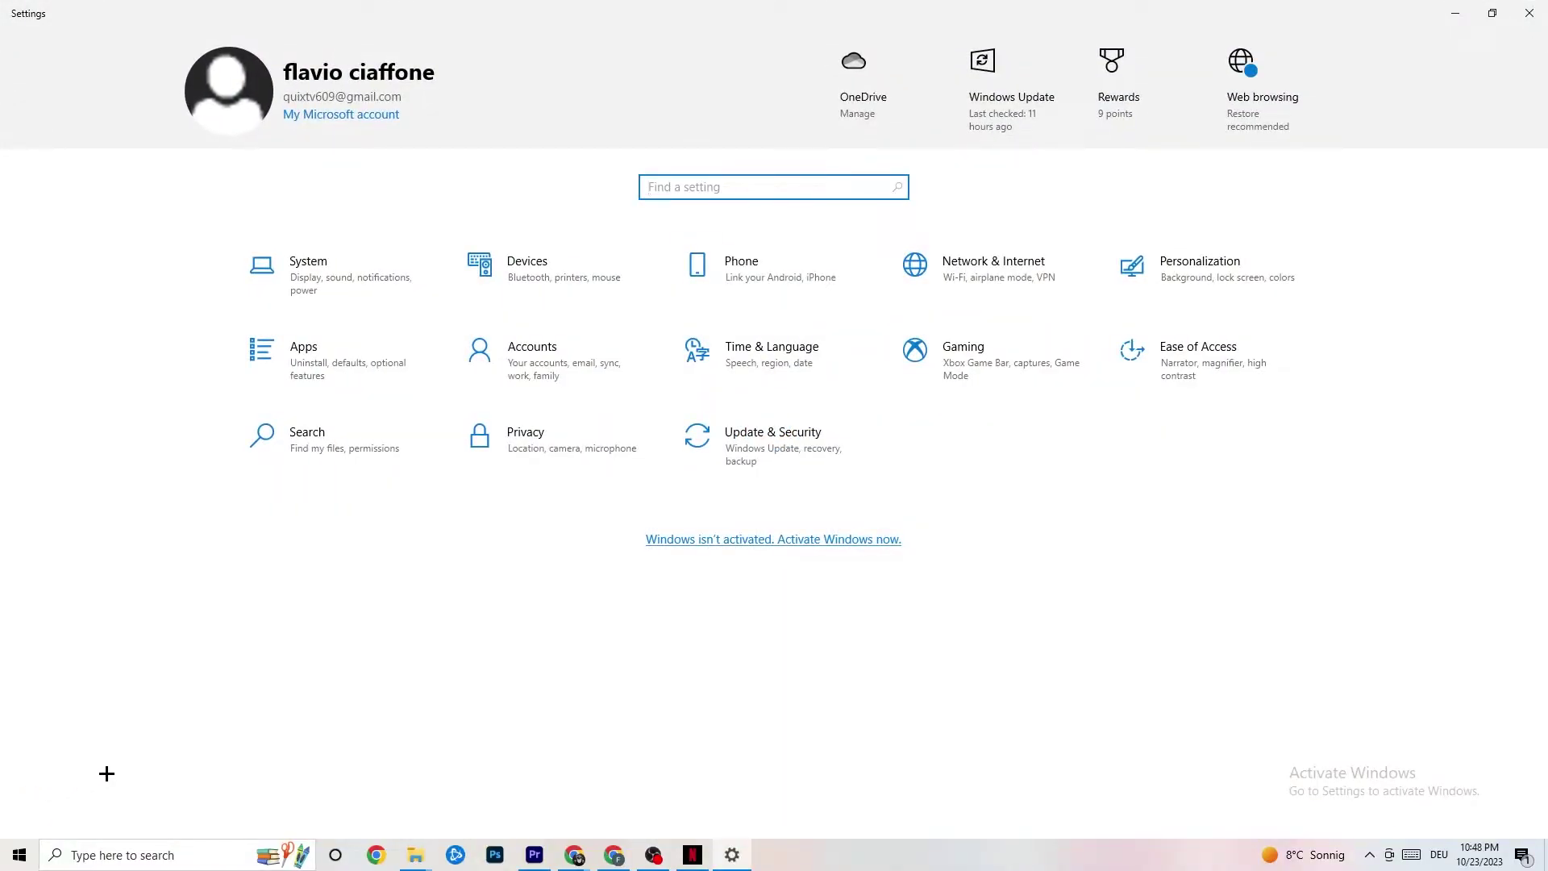
pyautogui.click(747, 464)
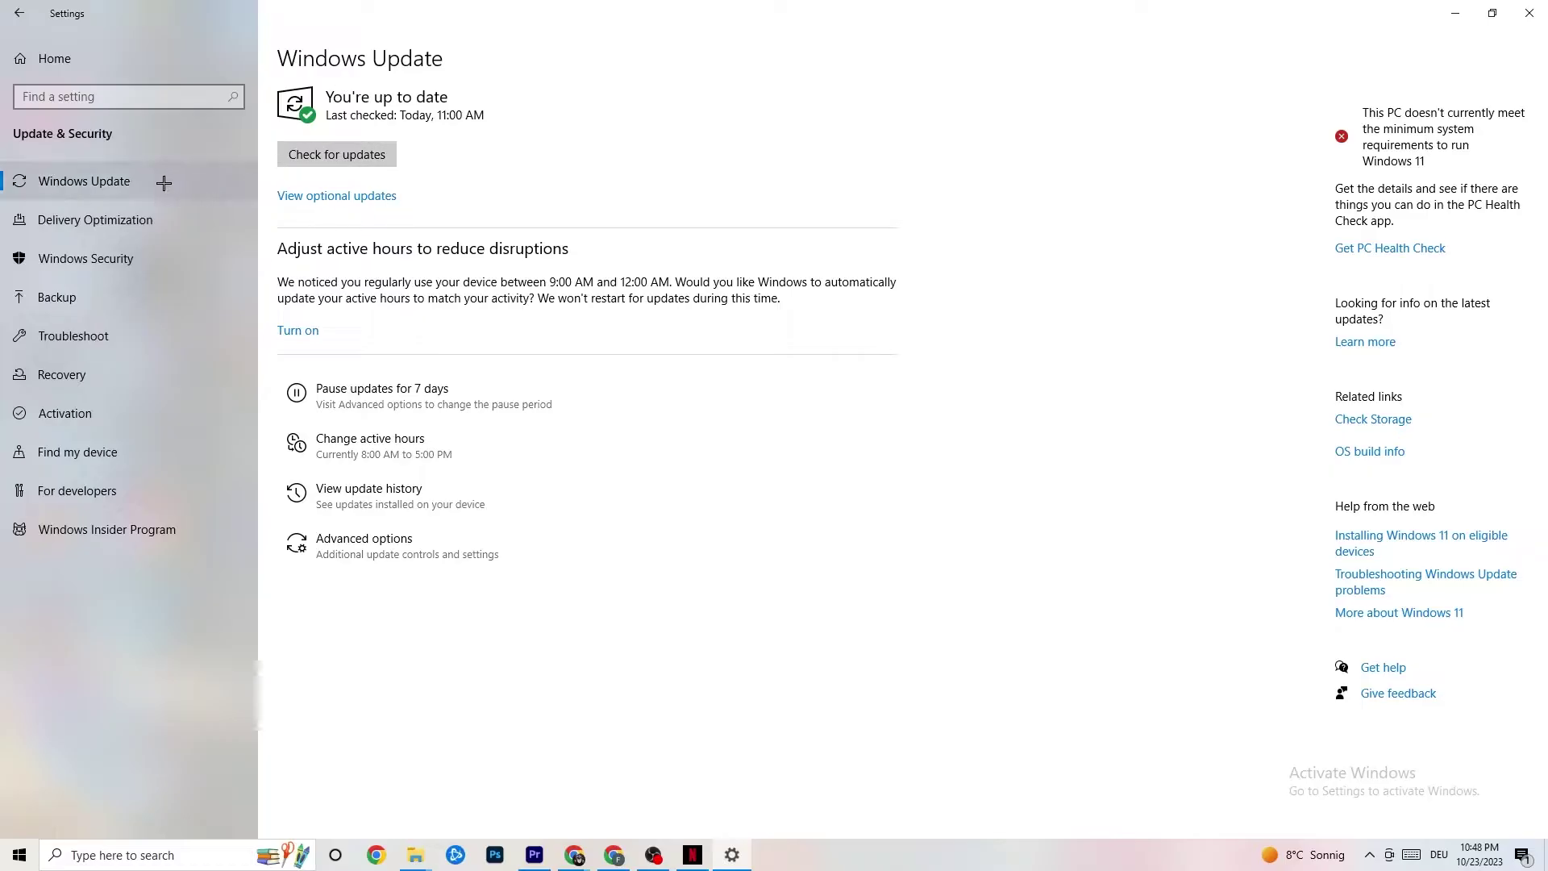
pyautogui.click(96, 338)
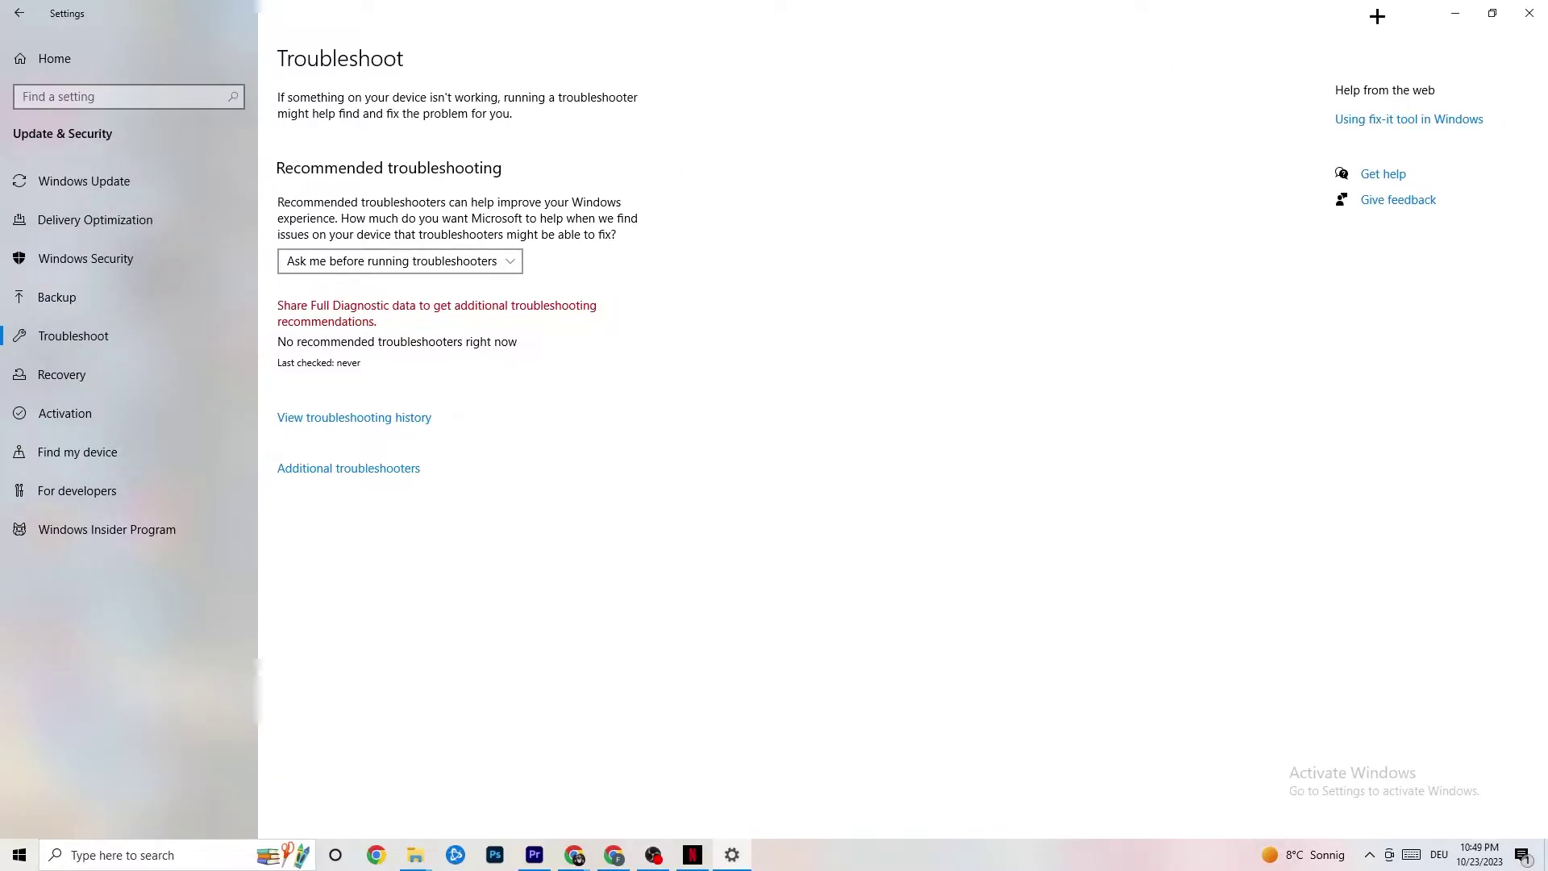
pyautogui.click(1455, 12)
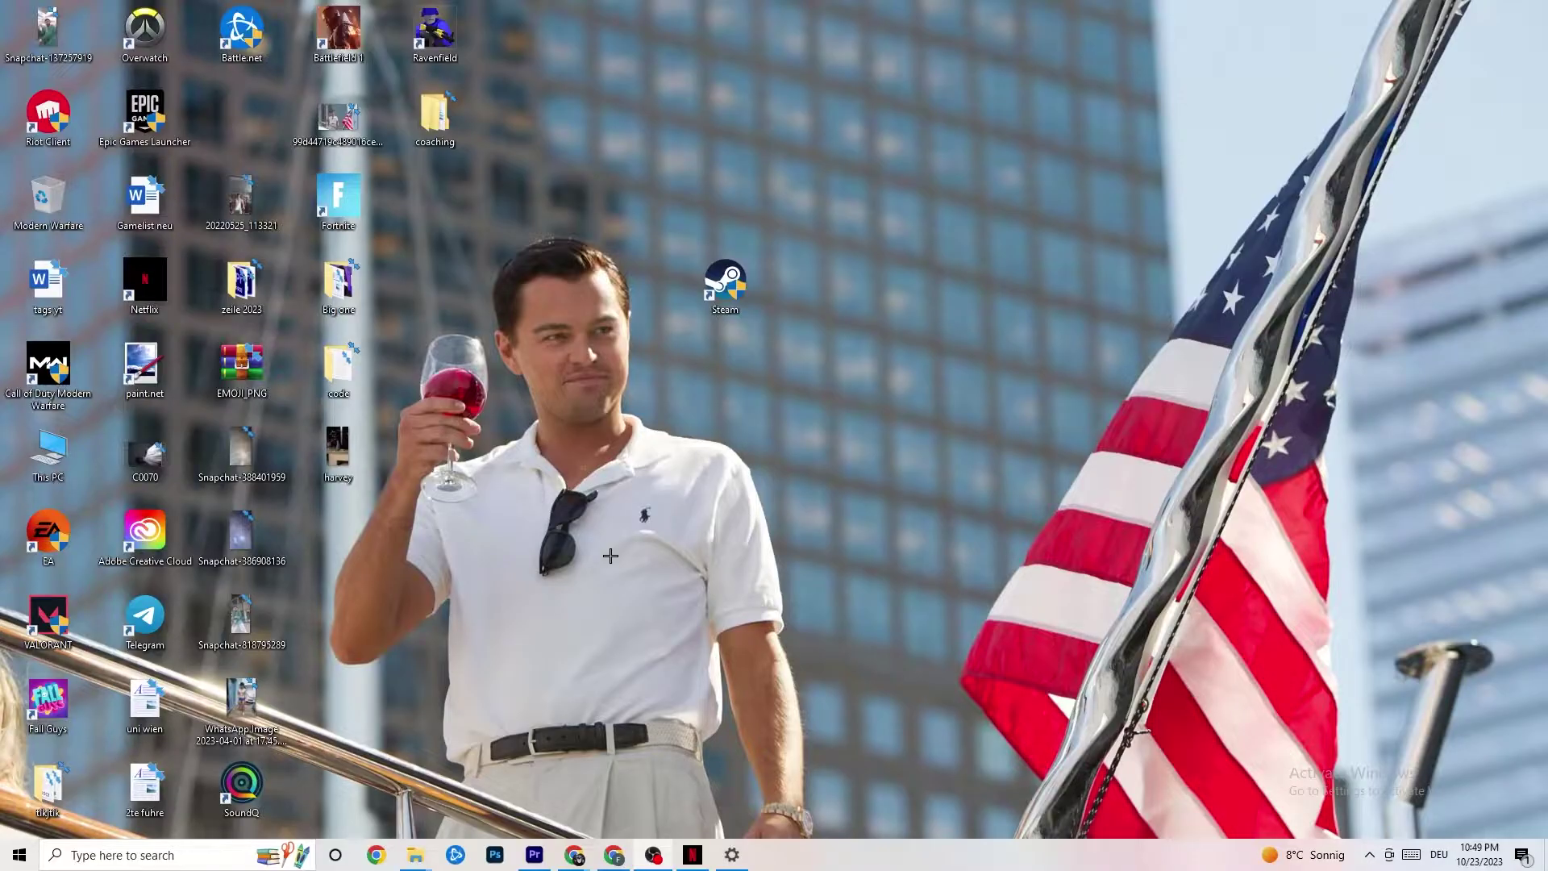
pyautogui.moveTo(724, 284); pyautogui.dragTo(740, 335)
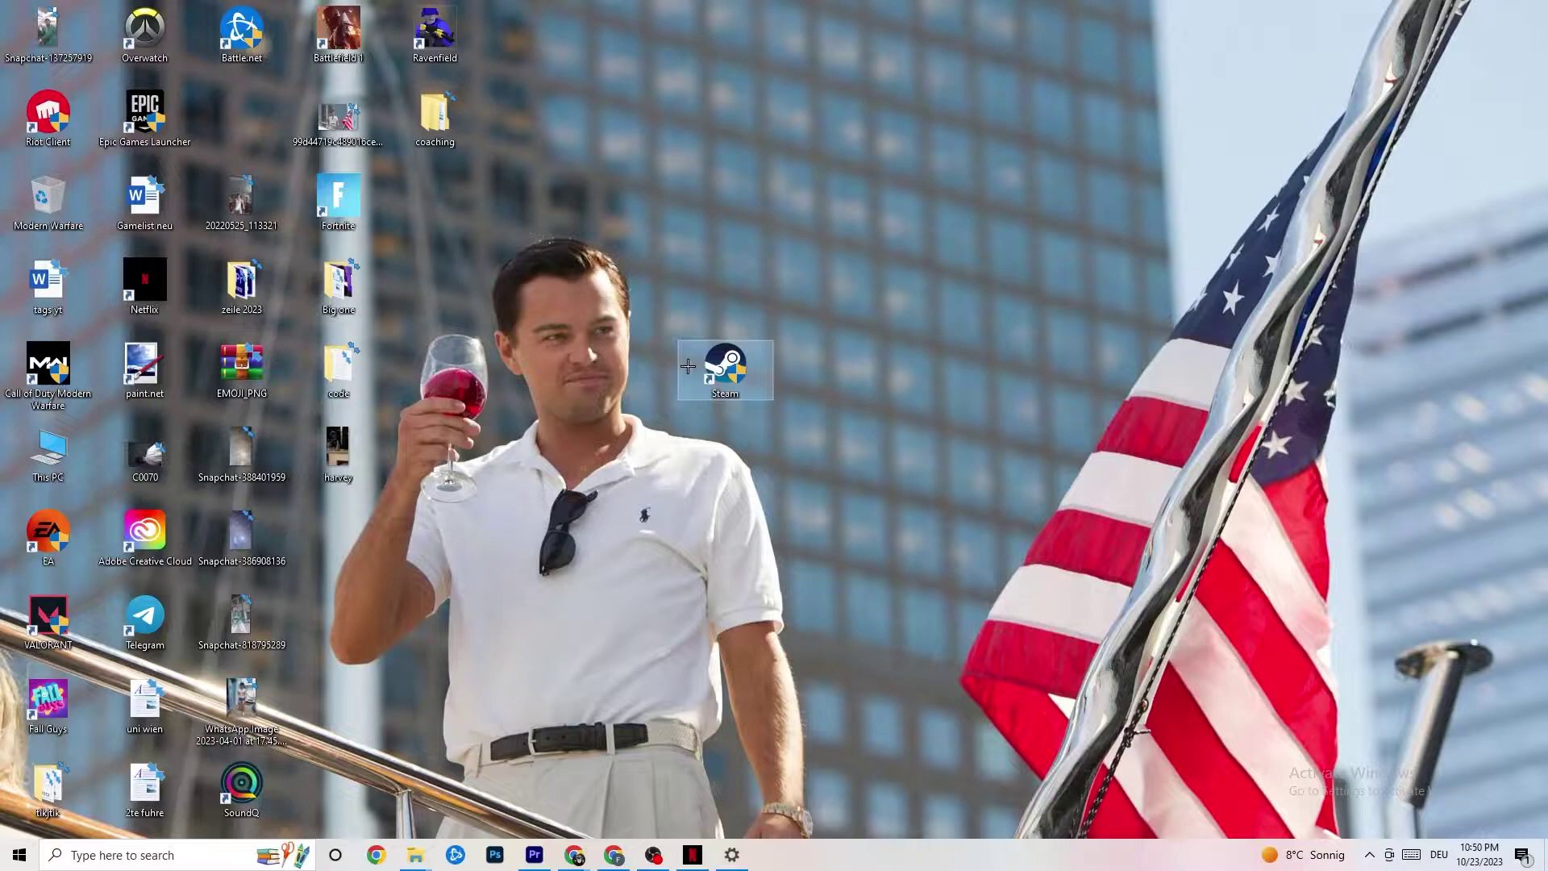
pyautogui.rightClick(734, 364)
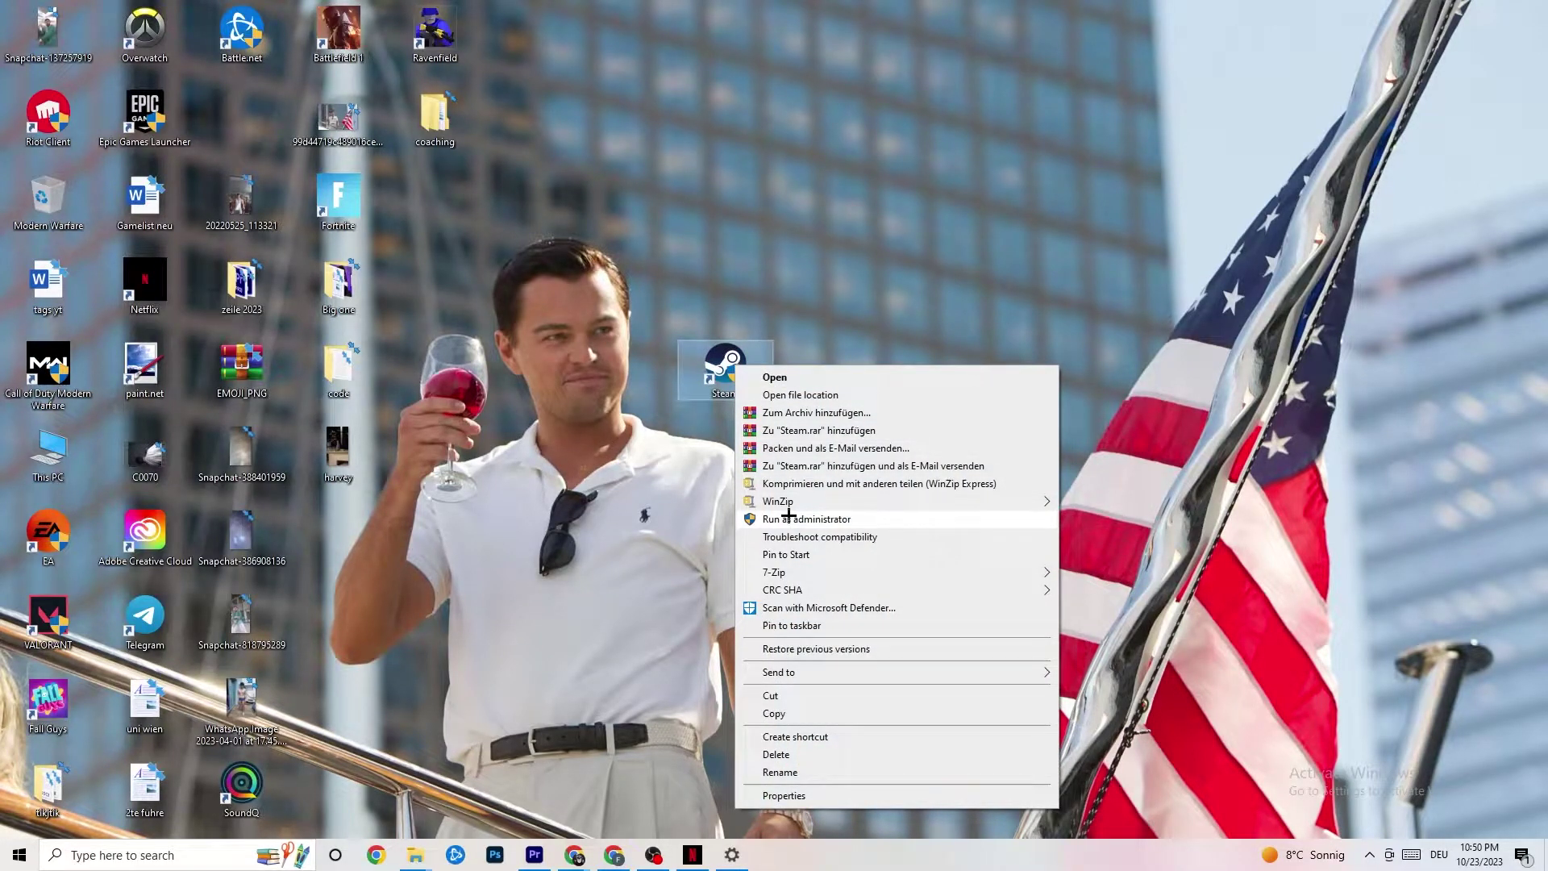
pyautogui.click(613, 488)
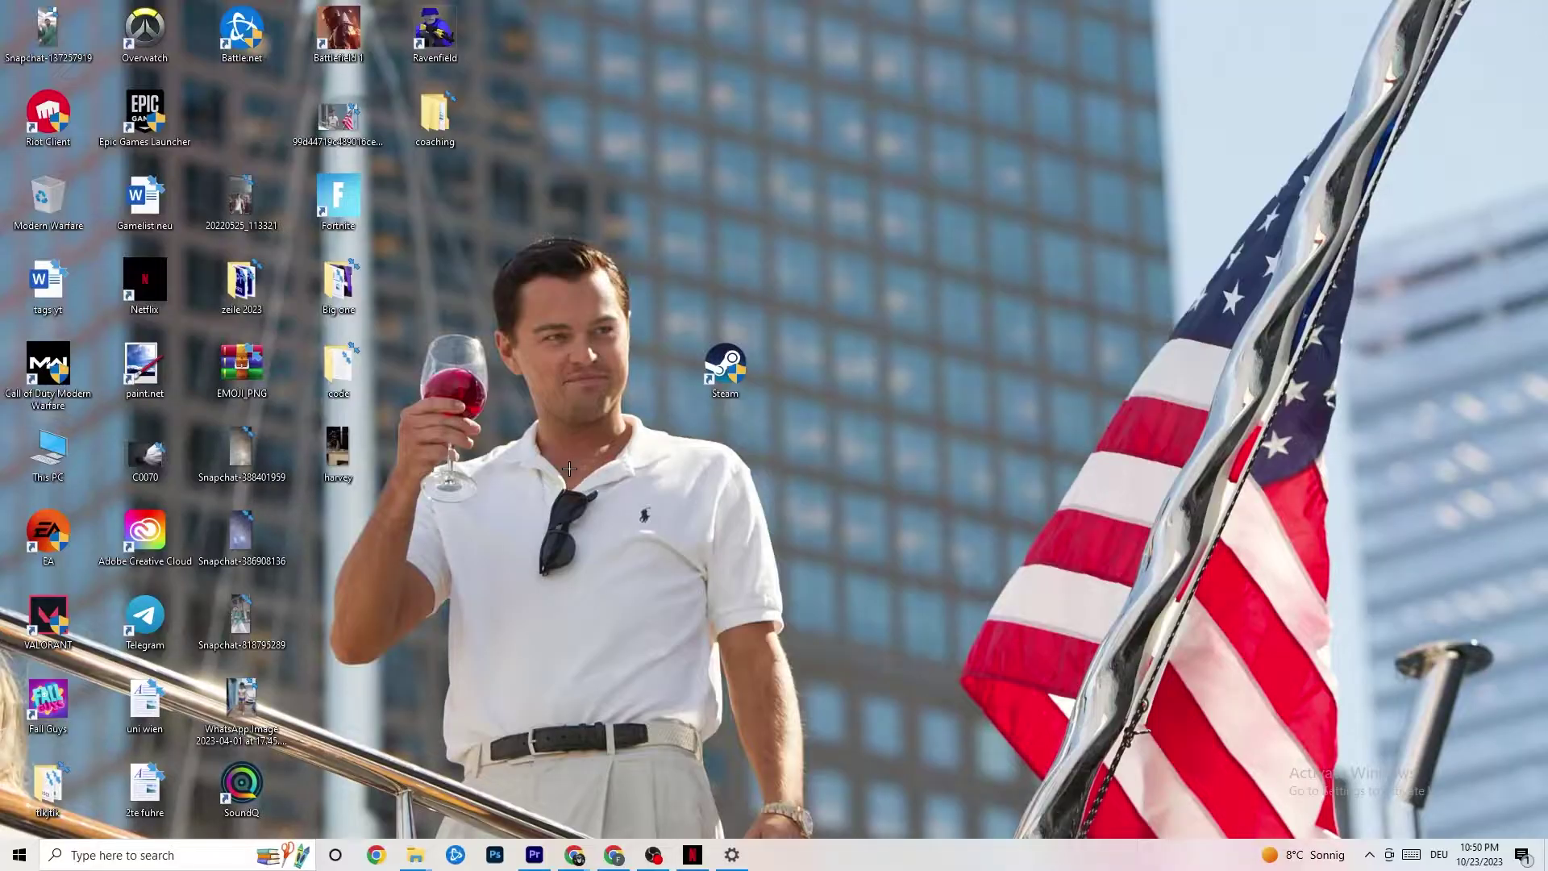
pyautogui.moveTo(711, 362); pyautogui.dragTo(711, 278)
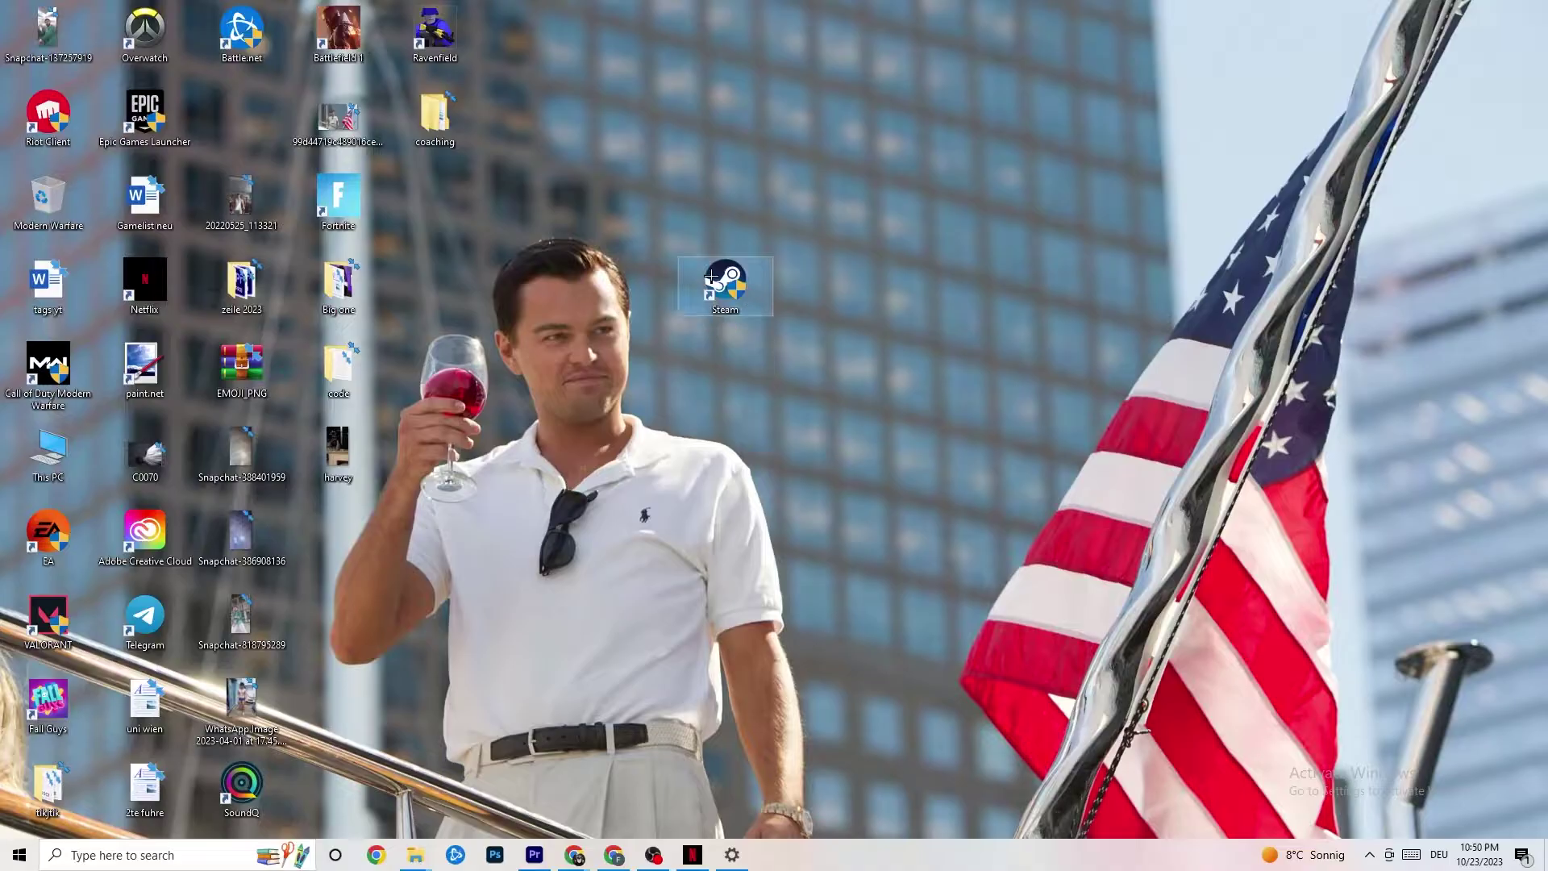
# Set the Steam desktop shortcut's compatibility mode to Windows 8 and accept its properties
pyautogui.rightClick(711, 278)
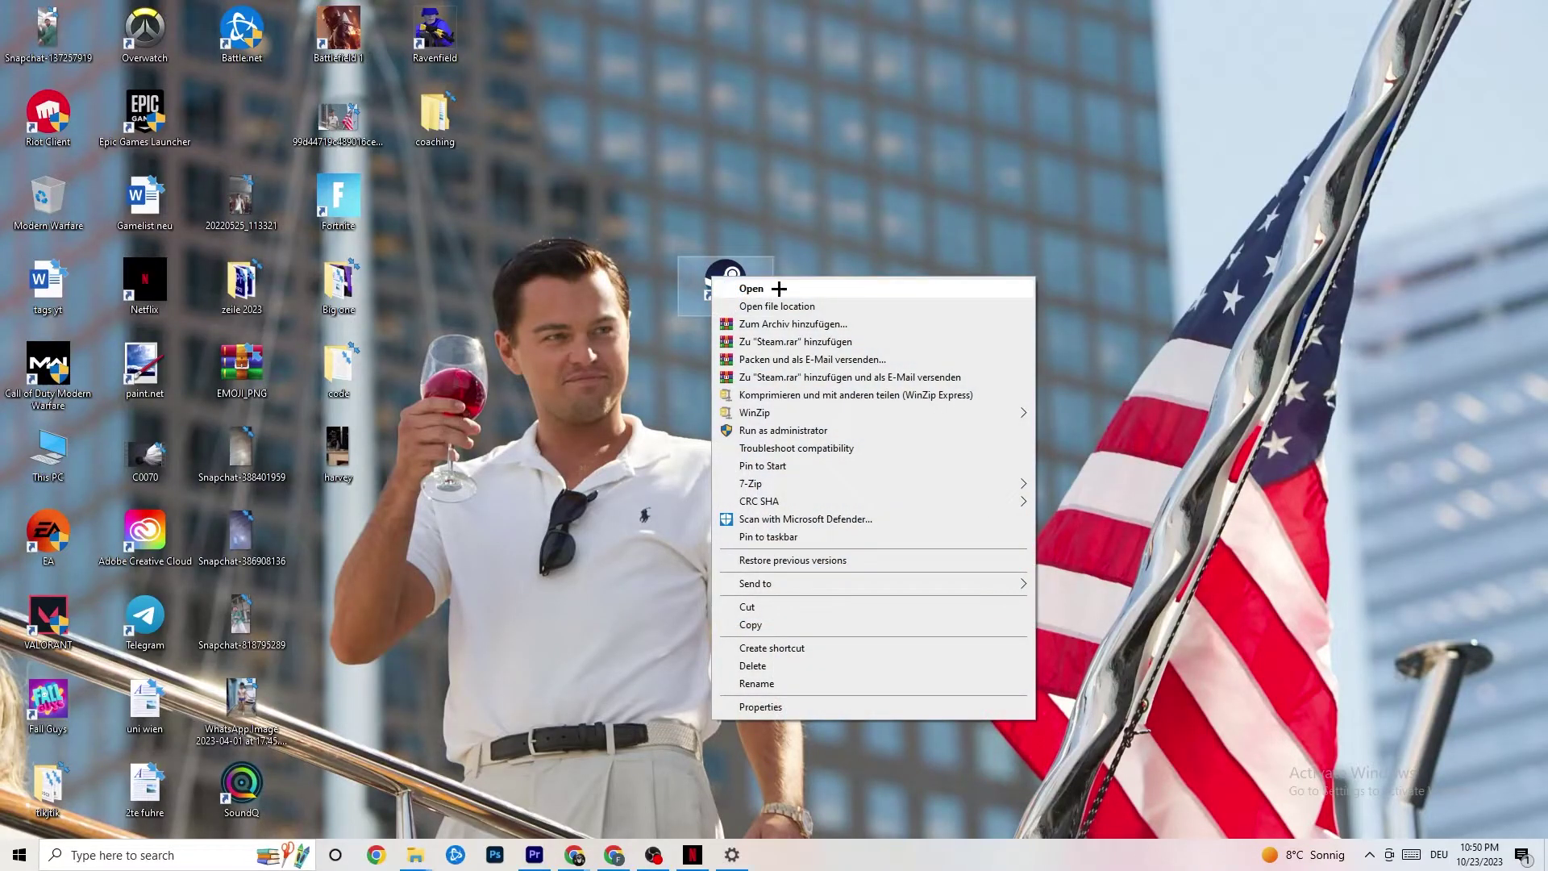
pyautogui.click(772, 708)
pyautogui.moveTo(837, 293); pyautogui.dragTo(754, 138)
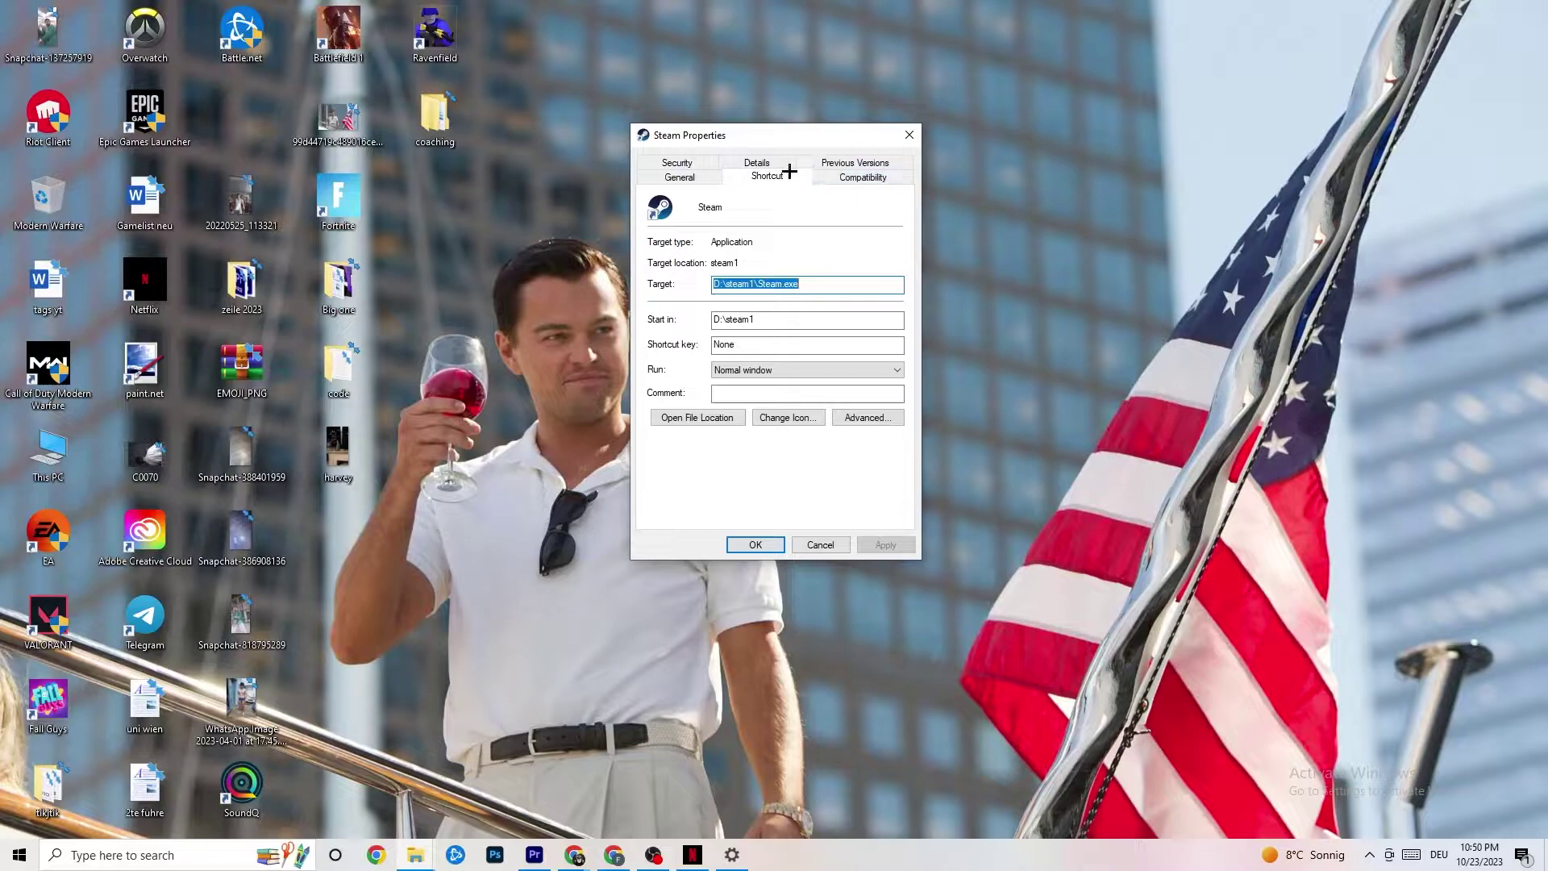
pyautogui.click(856, 177)
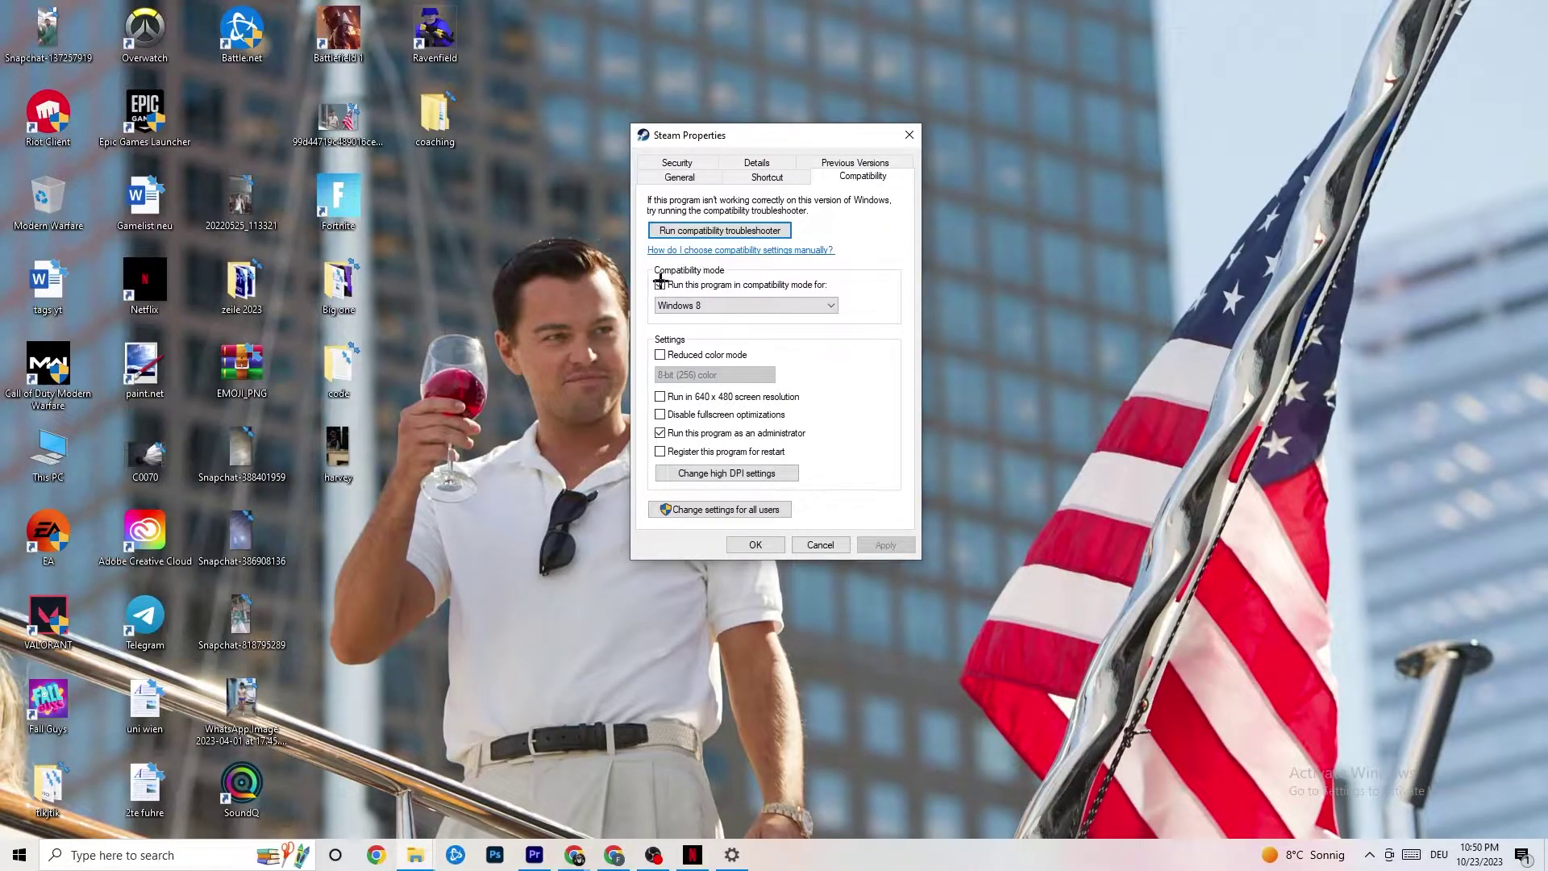
pyautogui.click(785, 301)
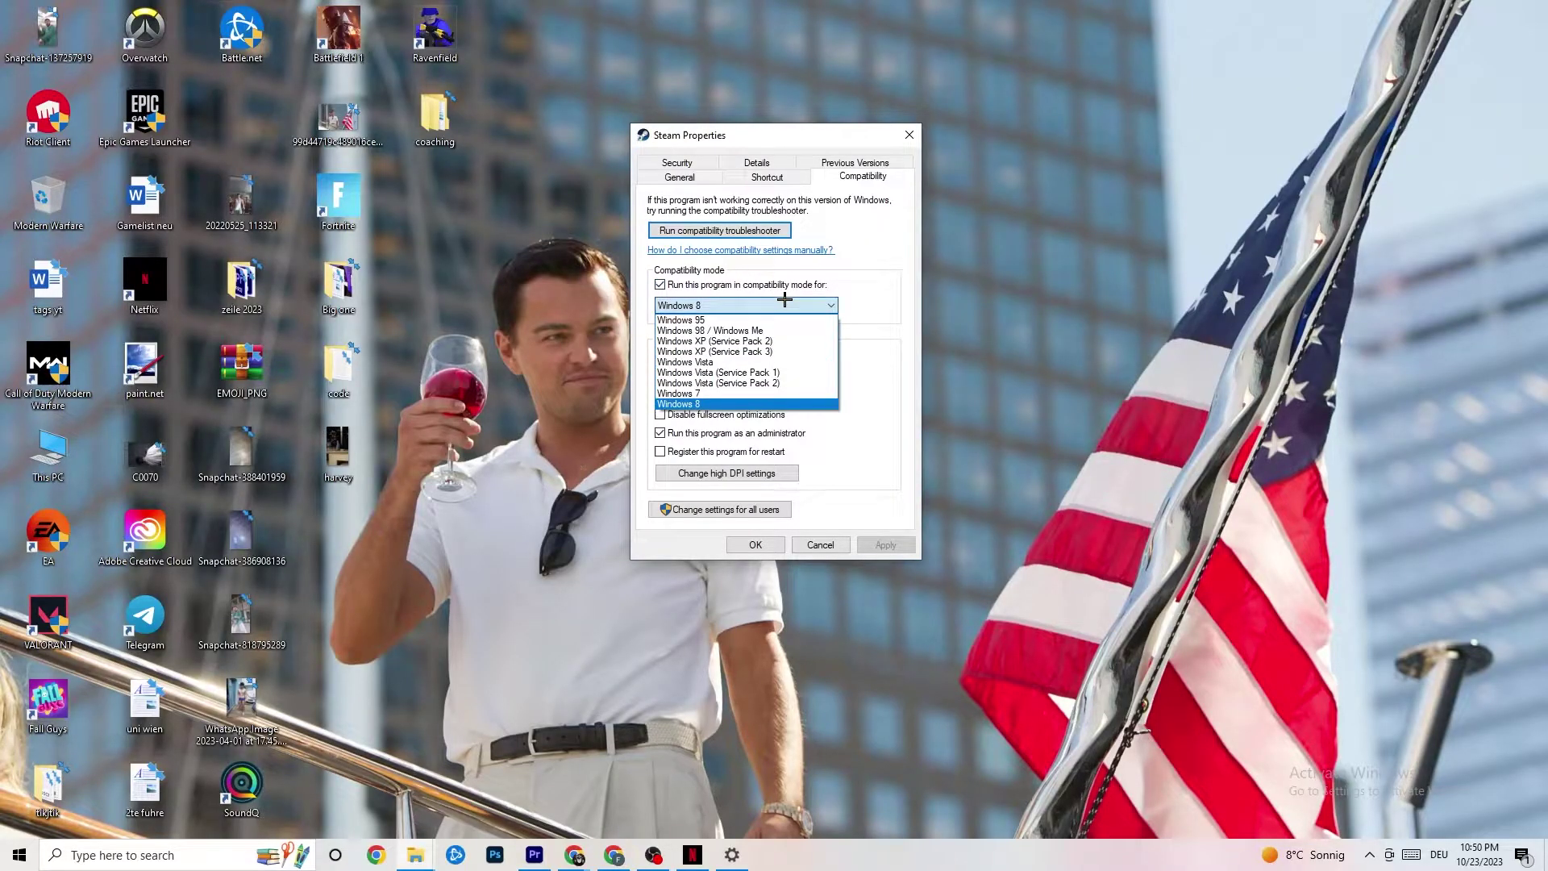
pyautogui.click(759, 403)
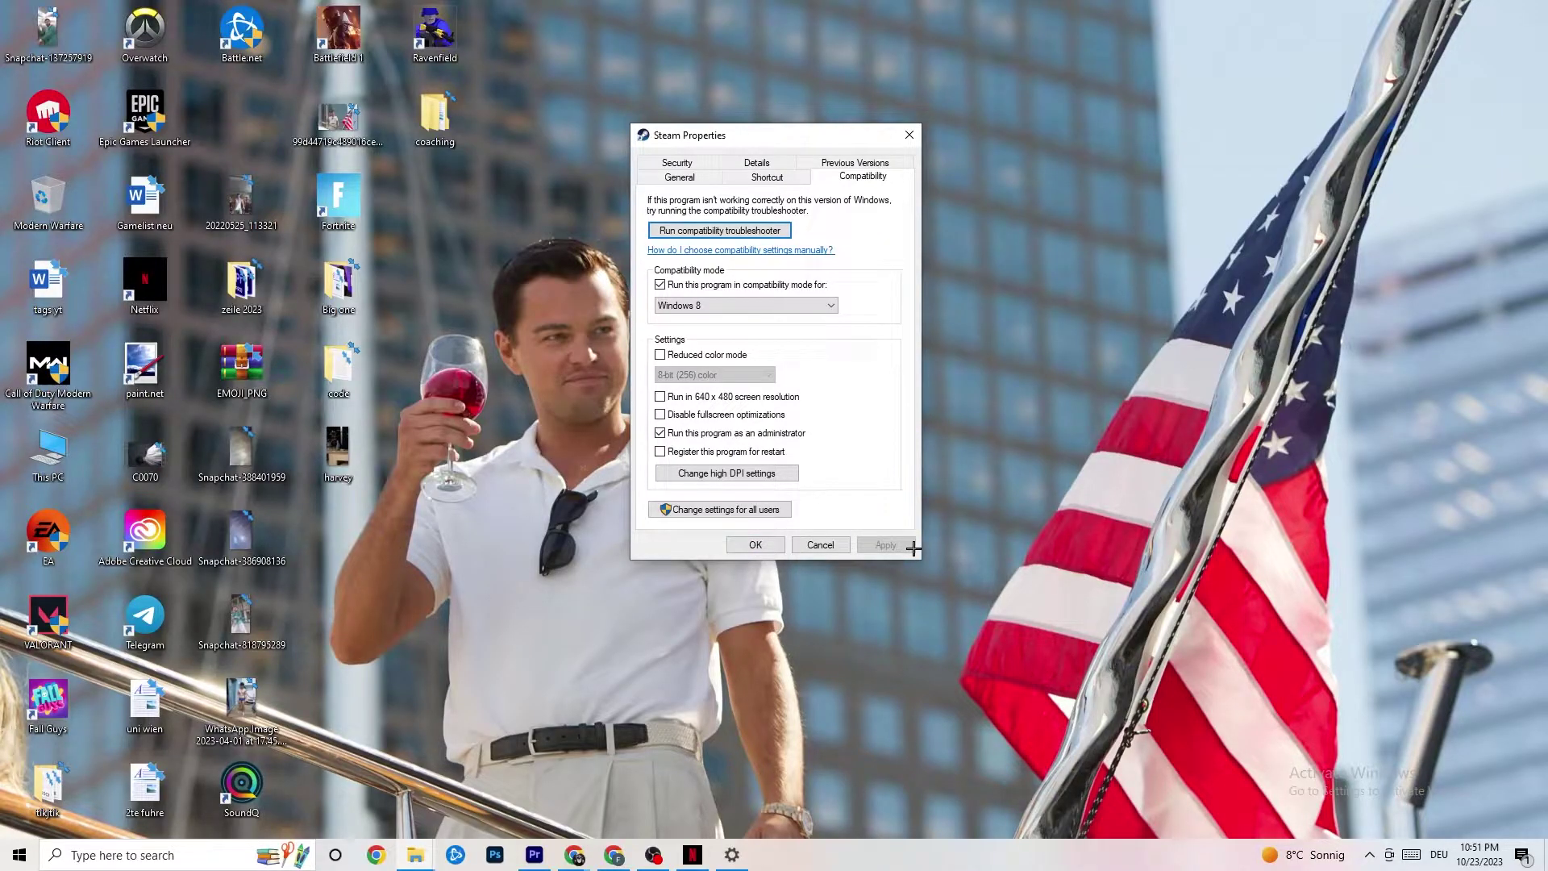
pyautogui.click(757, 545)
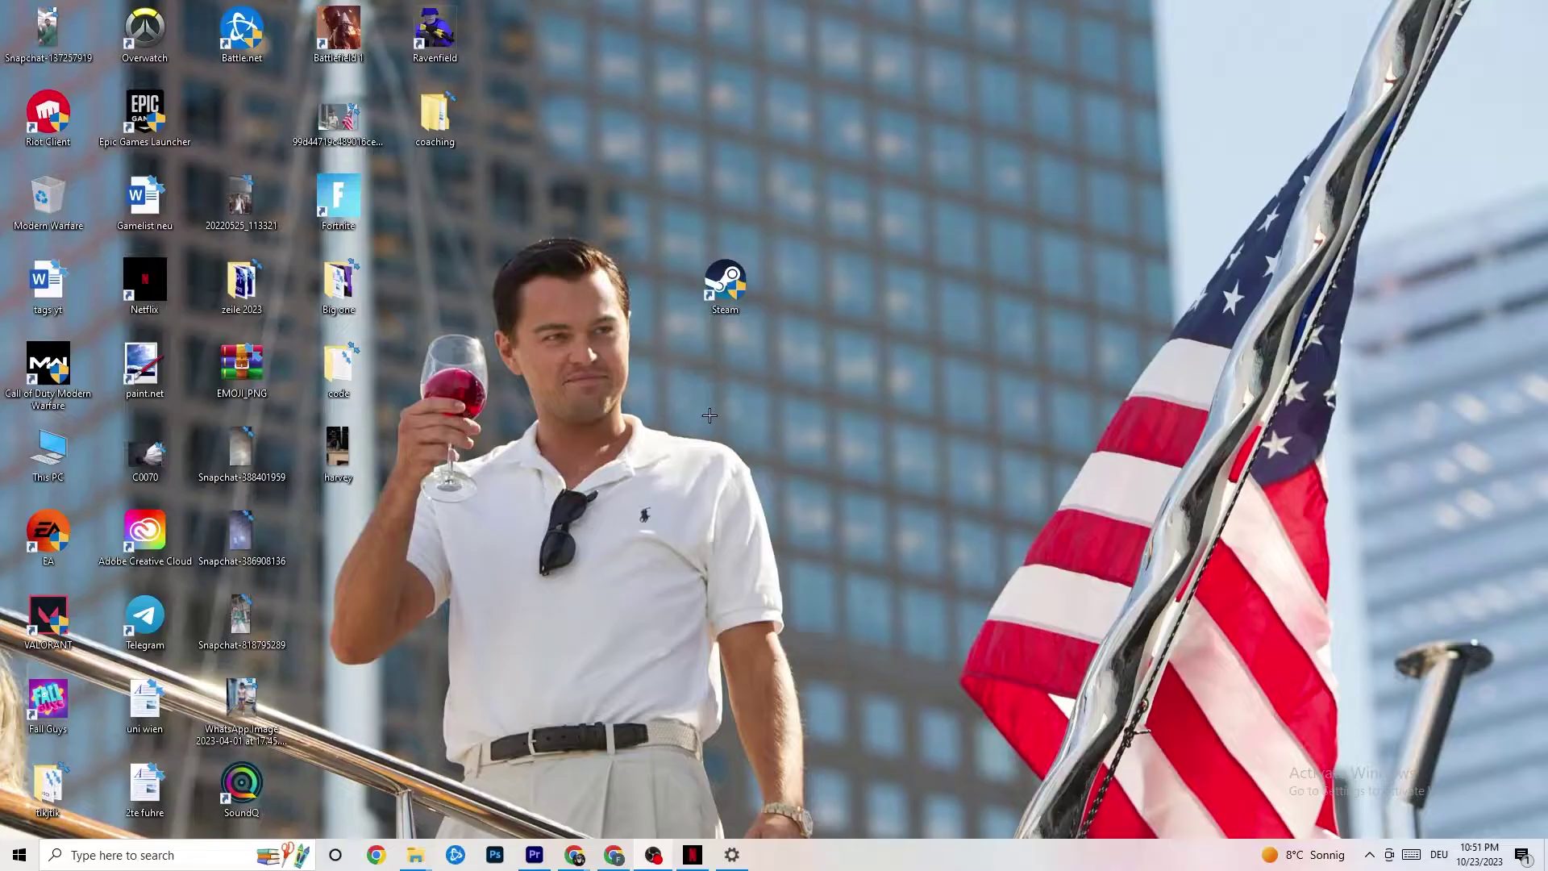
pyautogui.rightClick(698, 290)
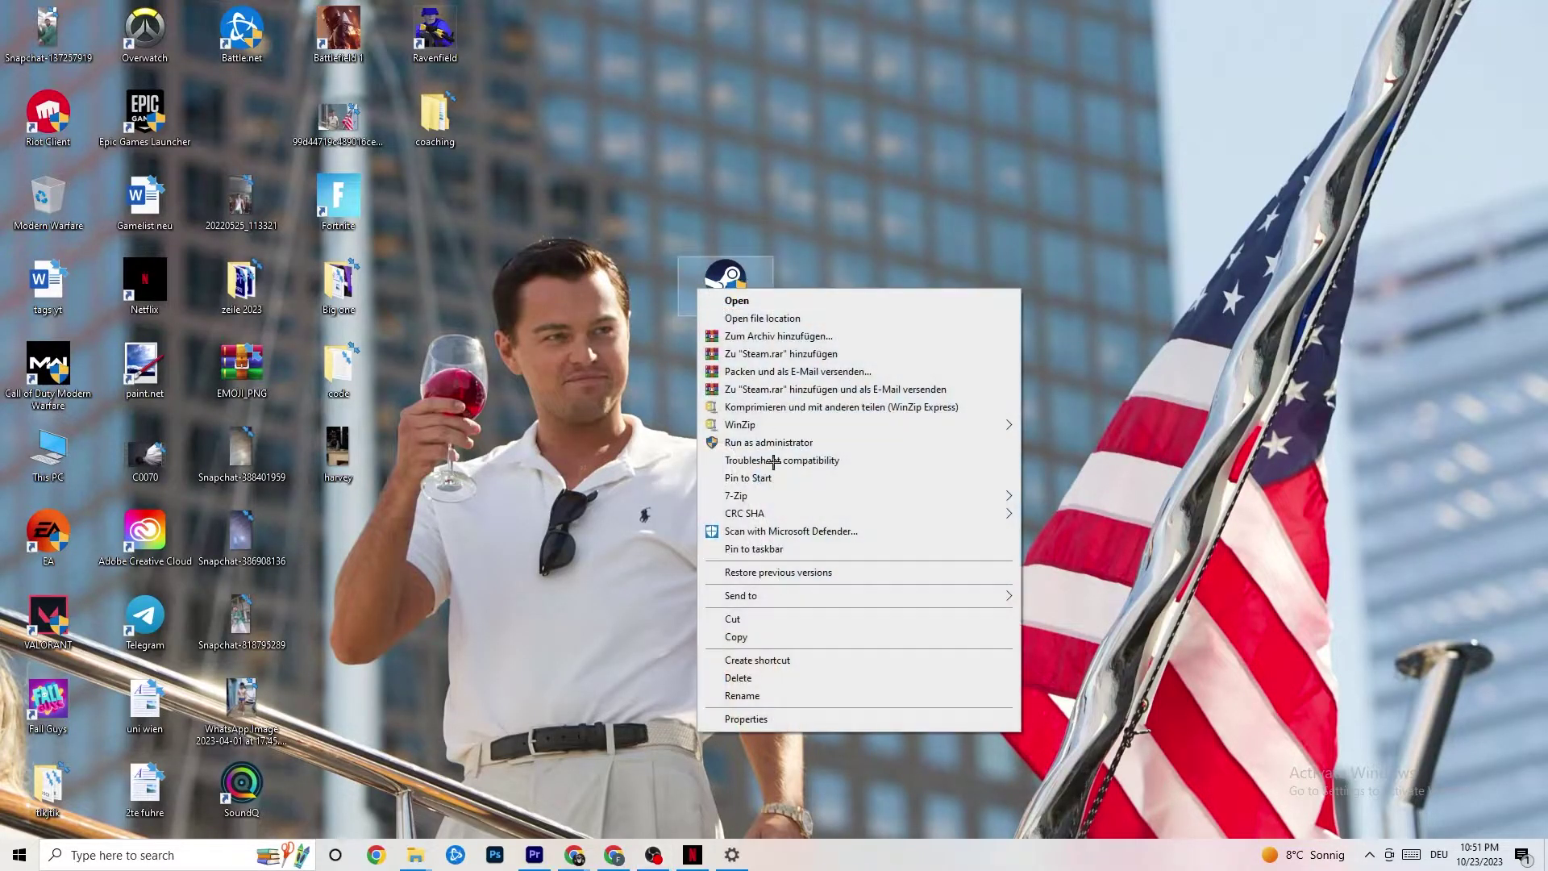
pyautogui.click(568, 354)
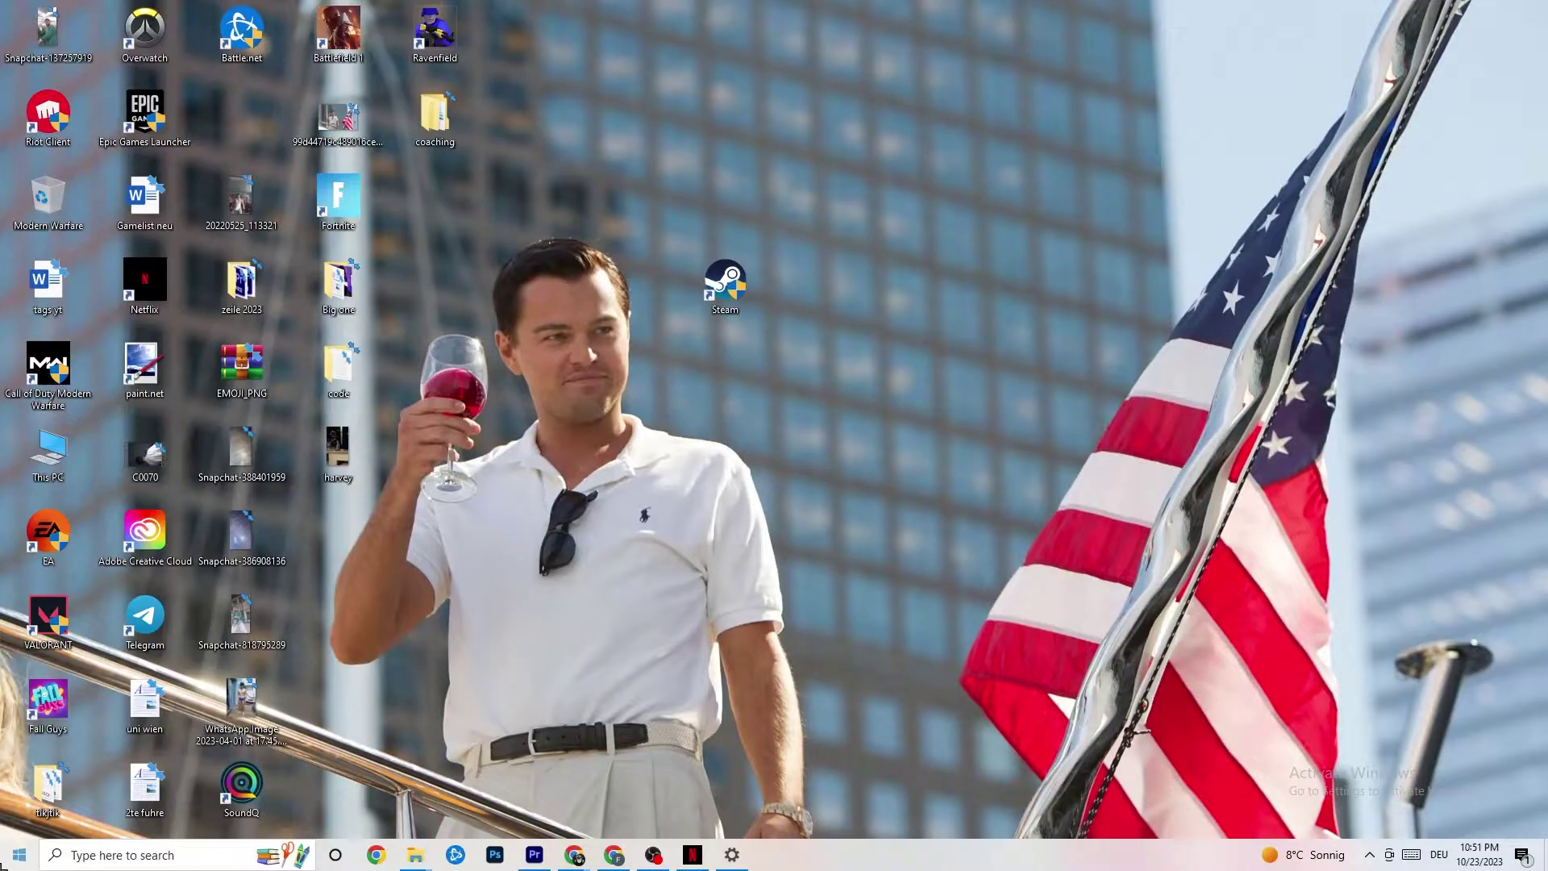
# Return to the Windows Settings home and review the scaling options for text and apps in the System display settings
pyautogui.click(19, 854)
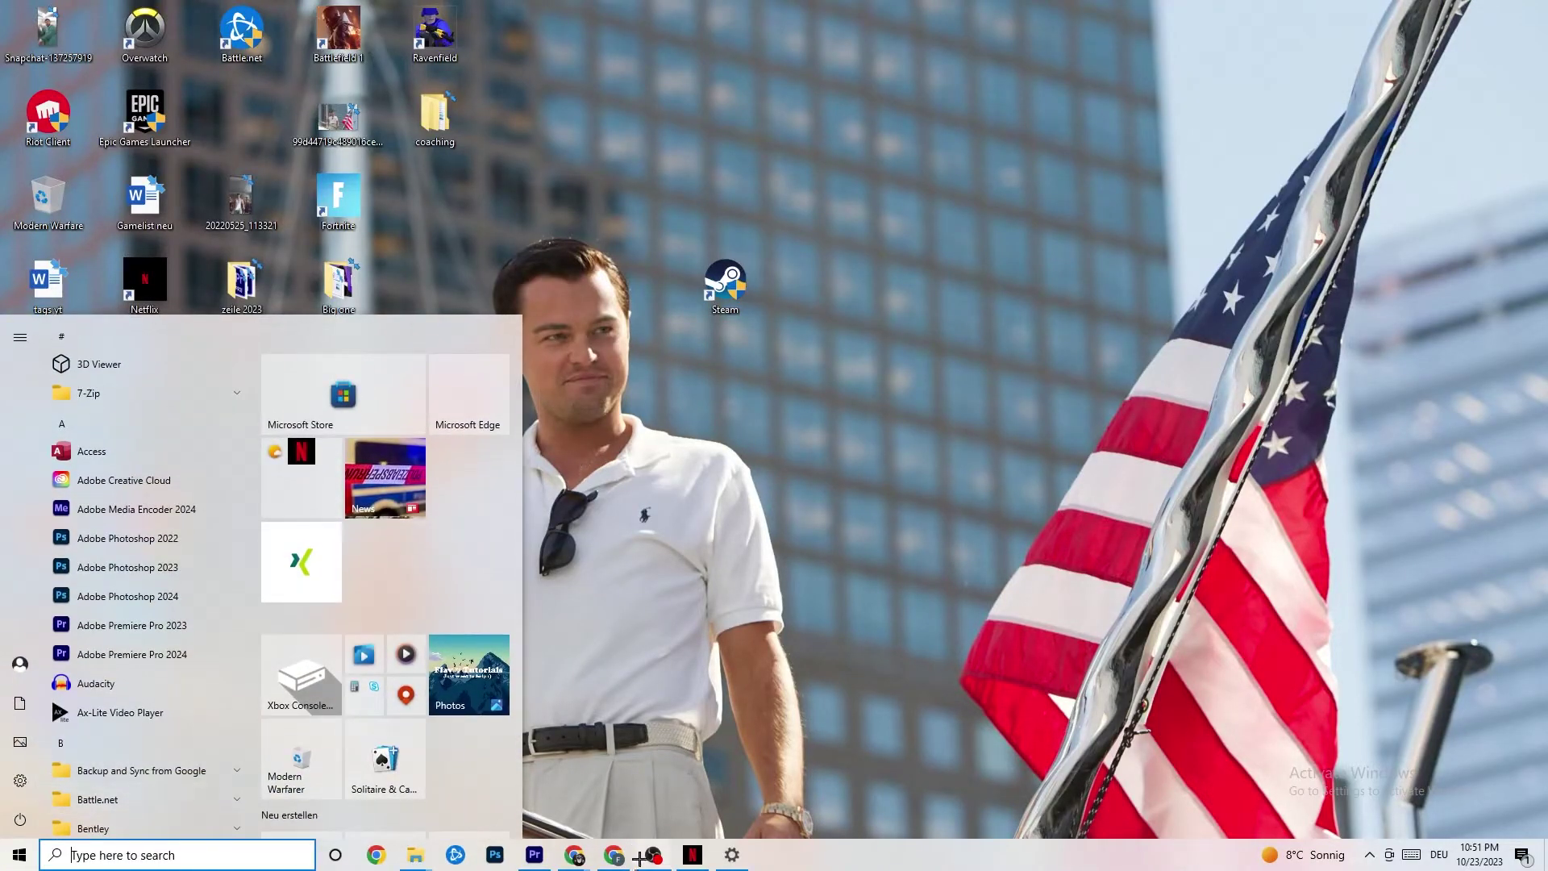
pyautogui.click(731, 855)
pyautogui.click(19, 13)
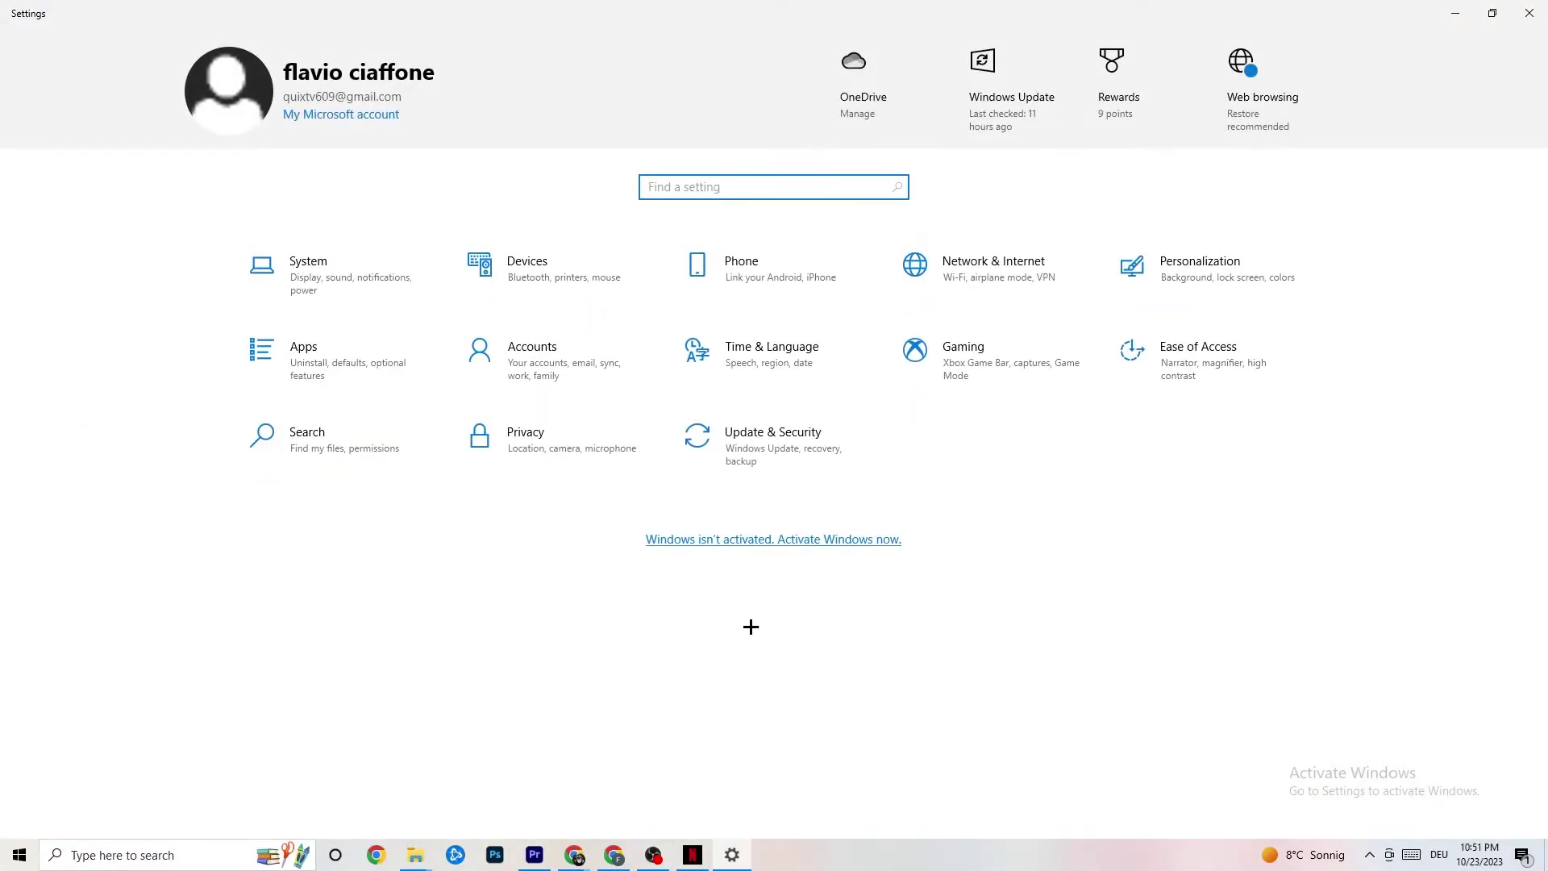
pyautogui.click(363, 291)
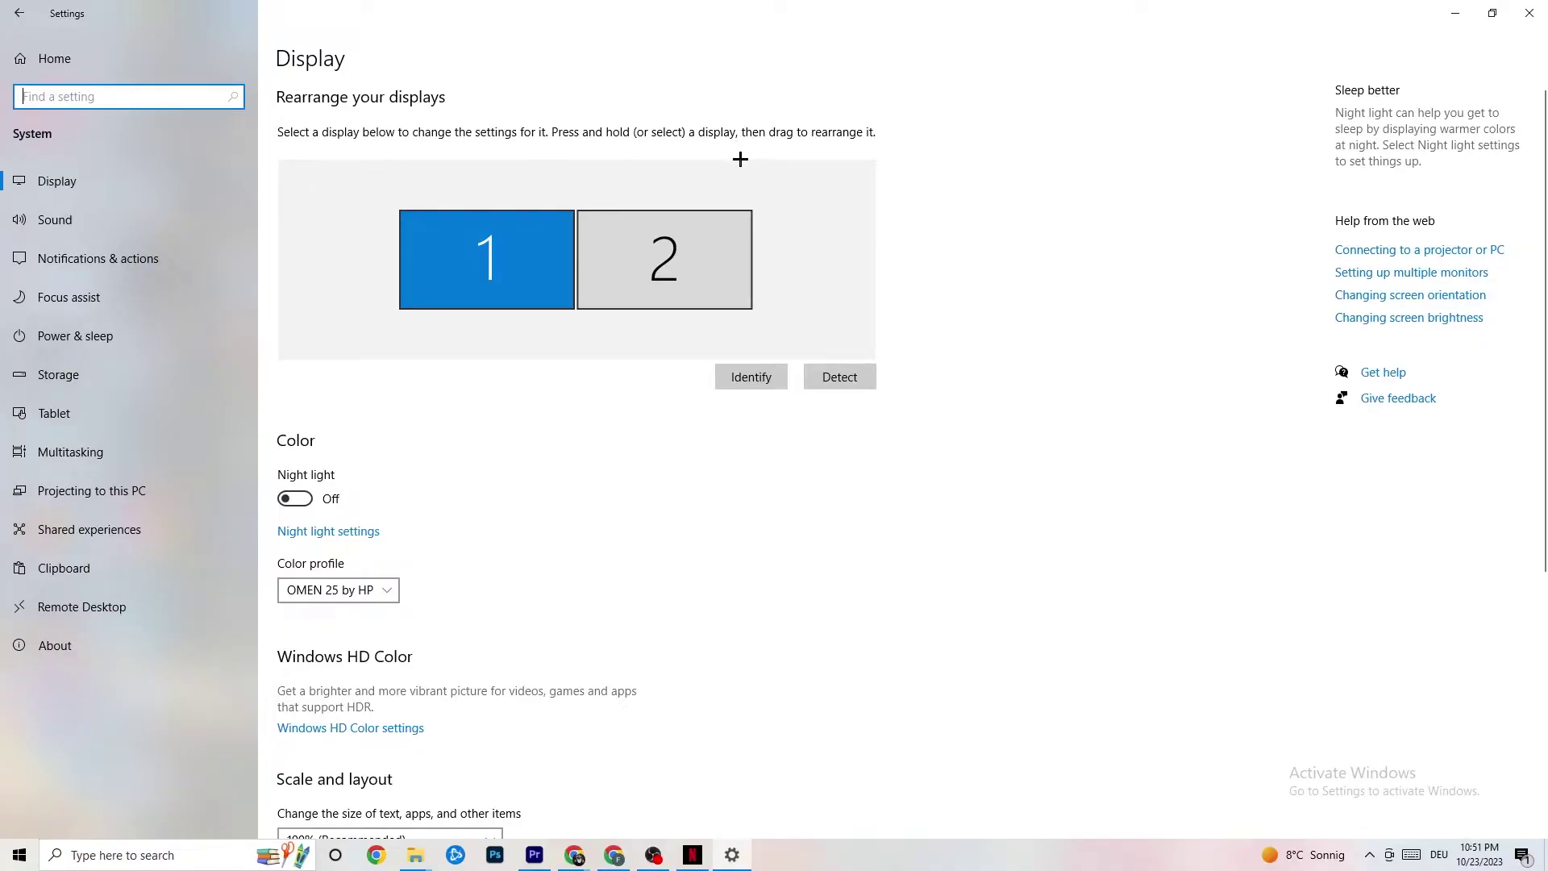
pyautogui.scroll(-5, 443, 269)
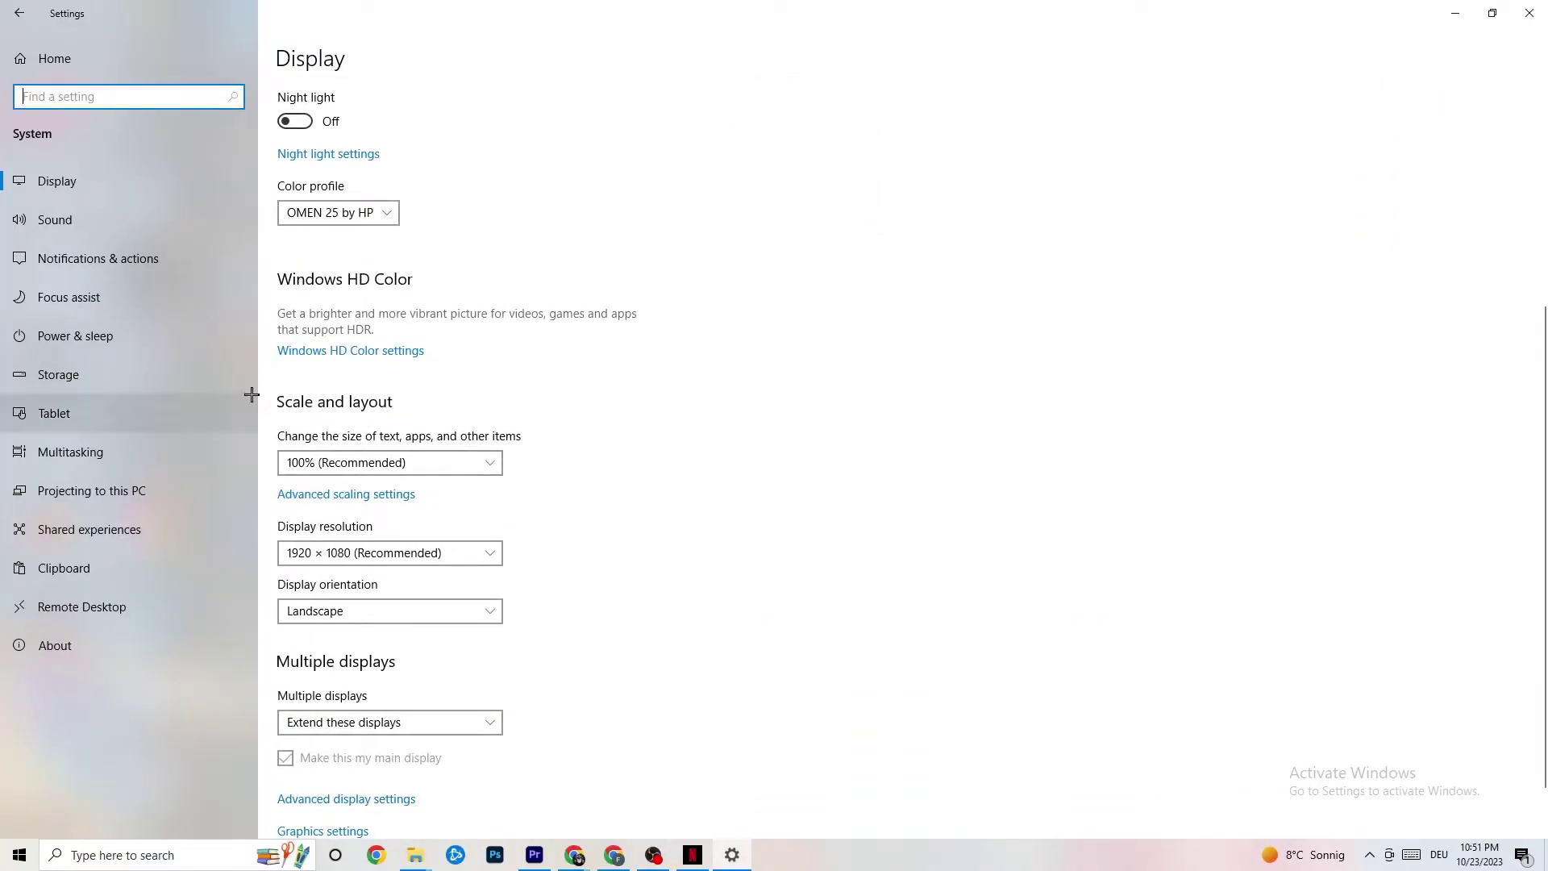
pyautogui.click(632, 440)
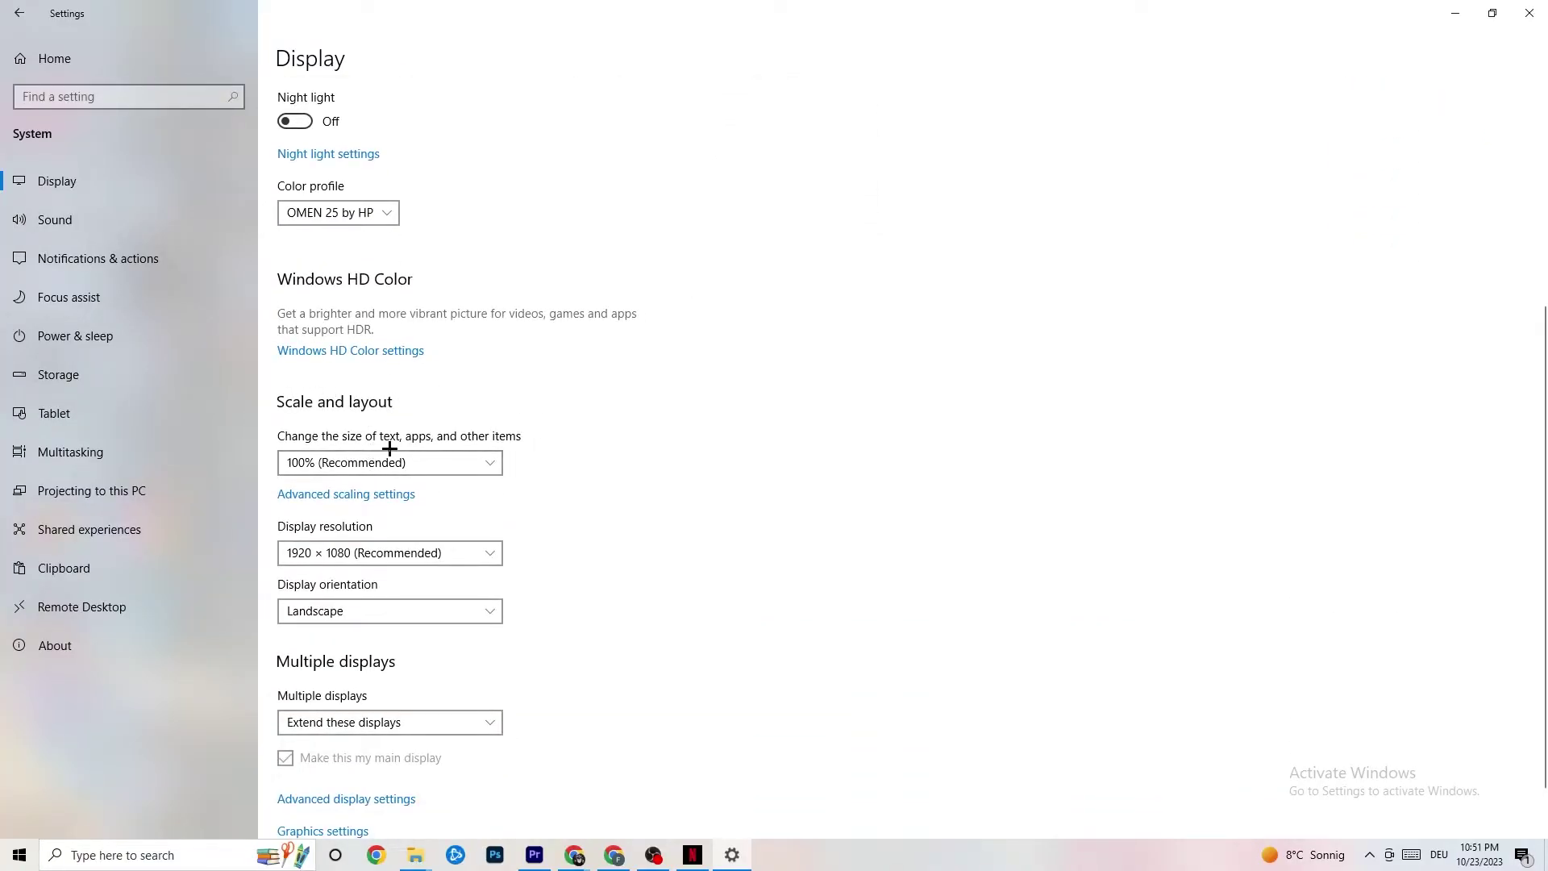
pyautogui.click(472, 453)
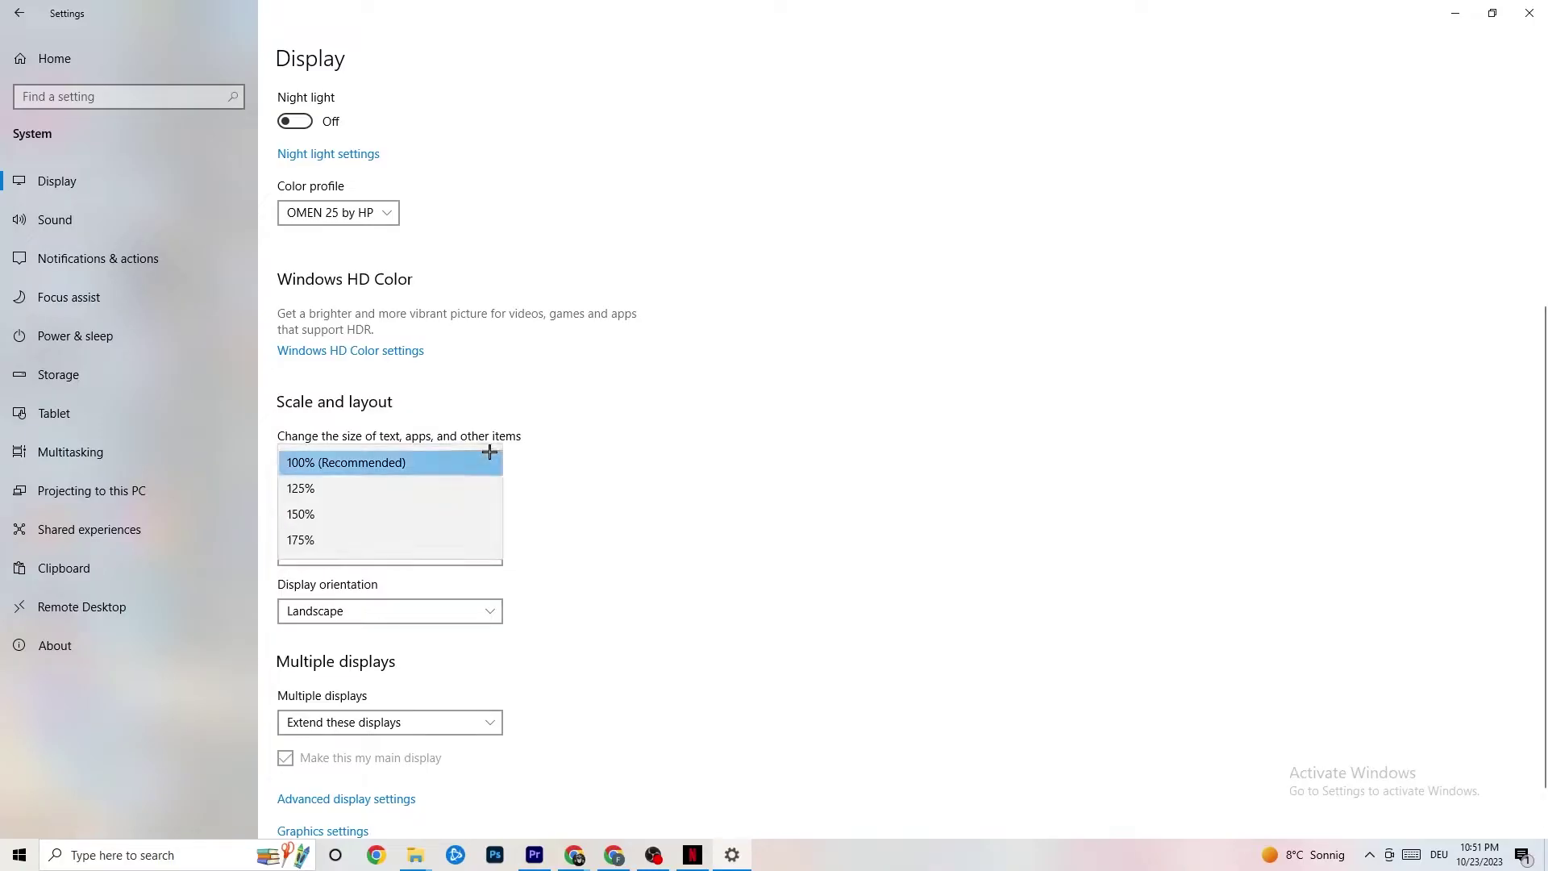
pyautogui.click(701, 394)
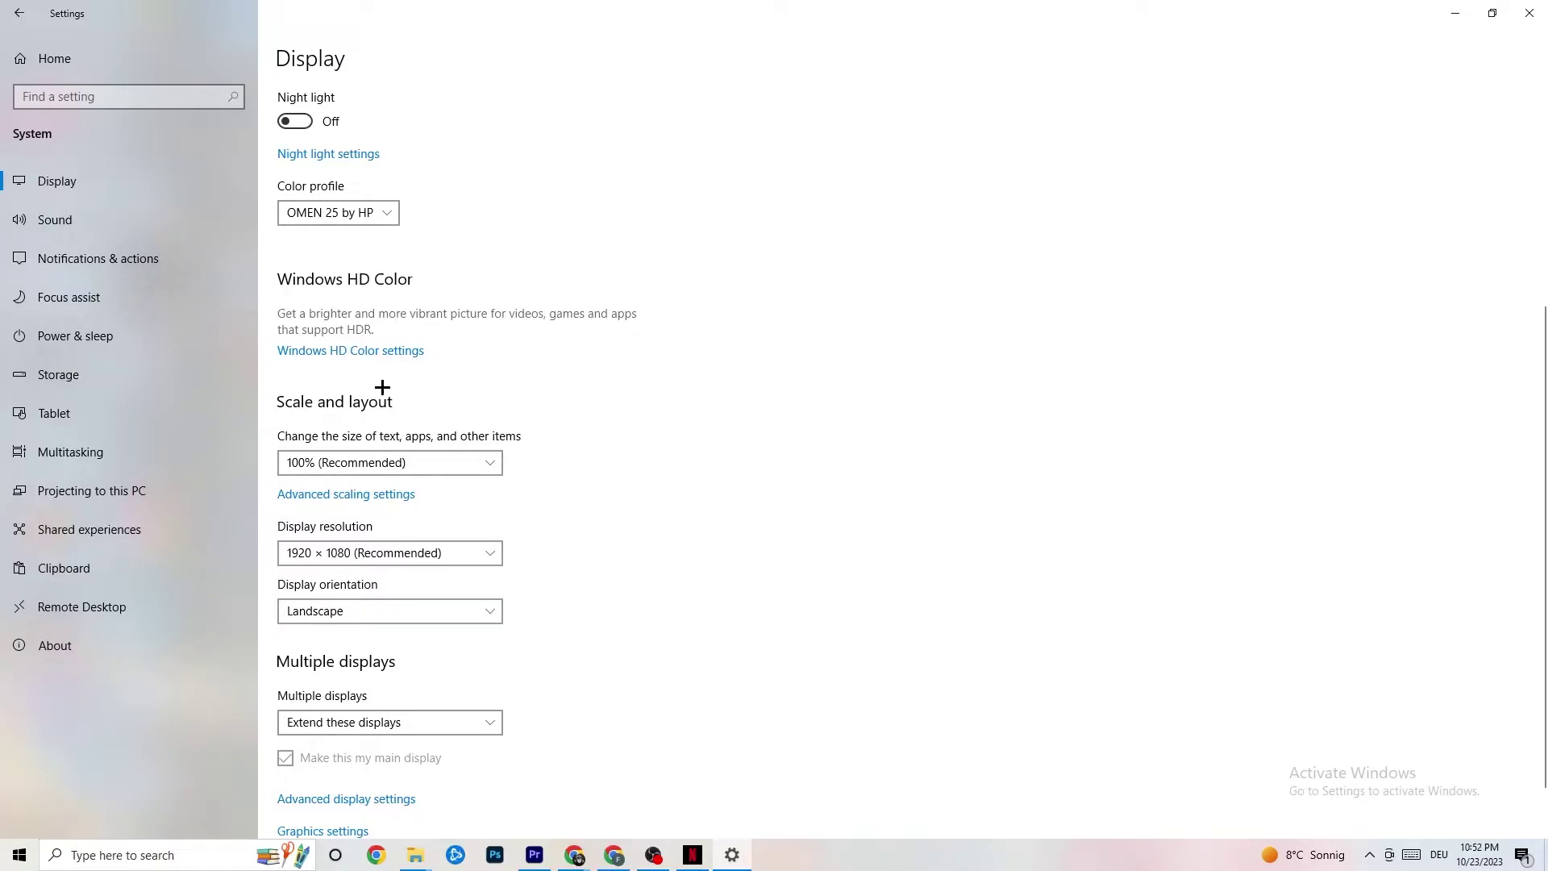
# Review the available power plans through the additional power settings of Power & sleep, and close Power Options
pyautogui.click(103, 332)
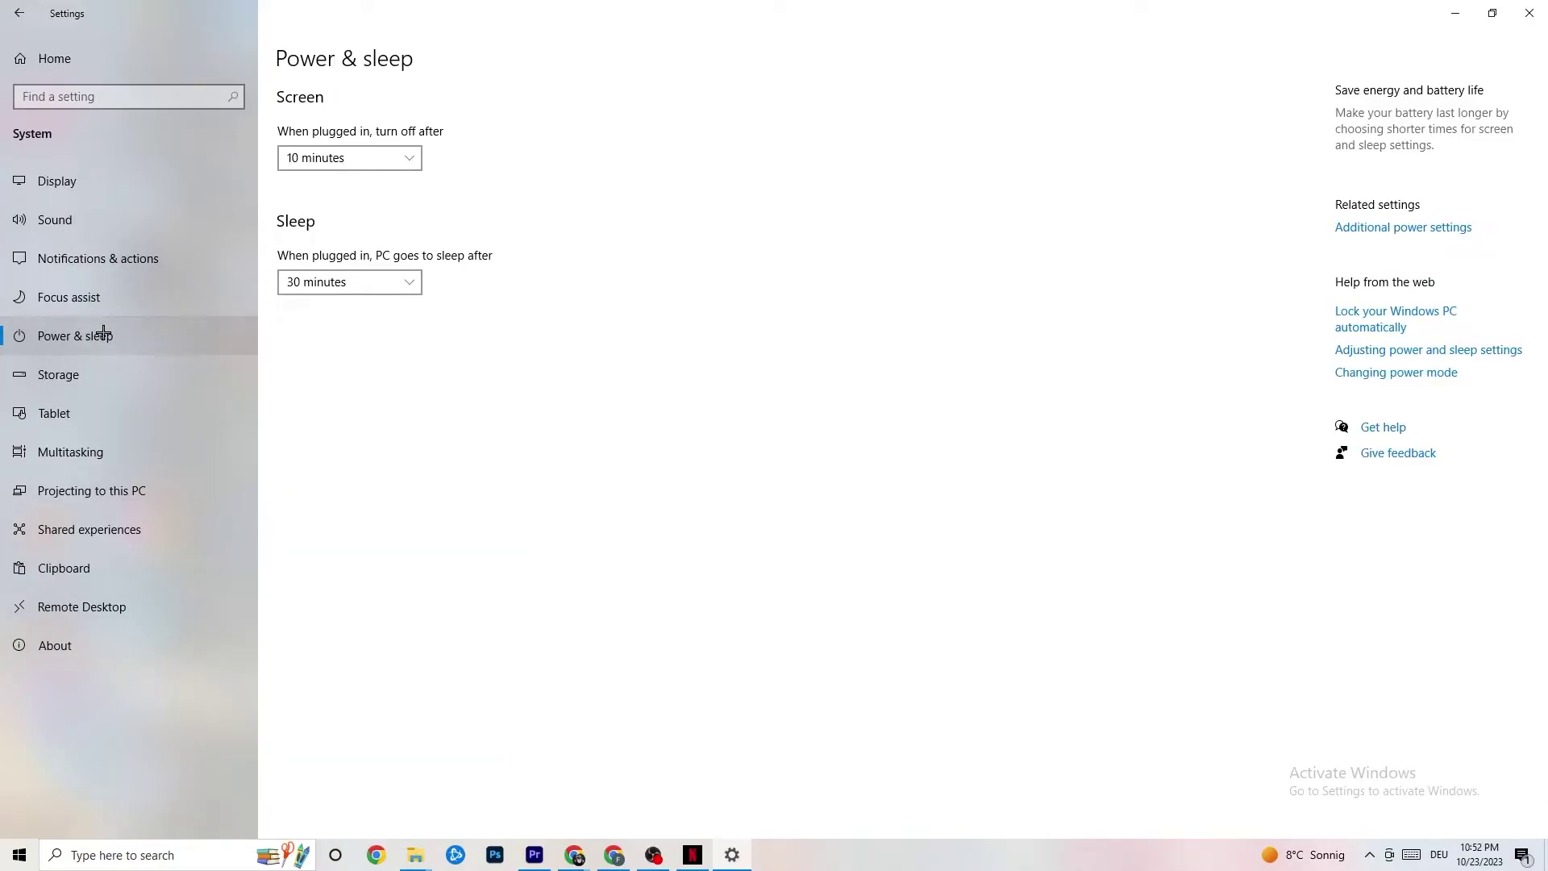
pyautogui.click(1418, 229)
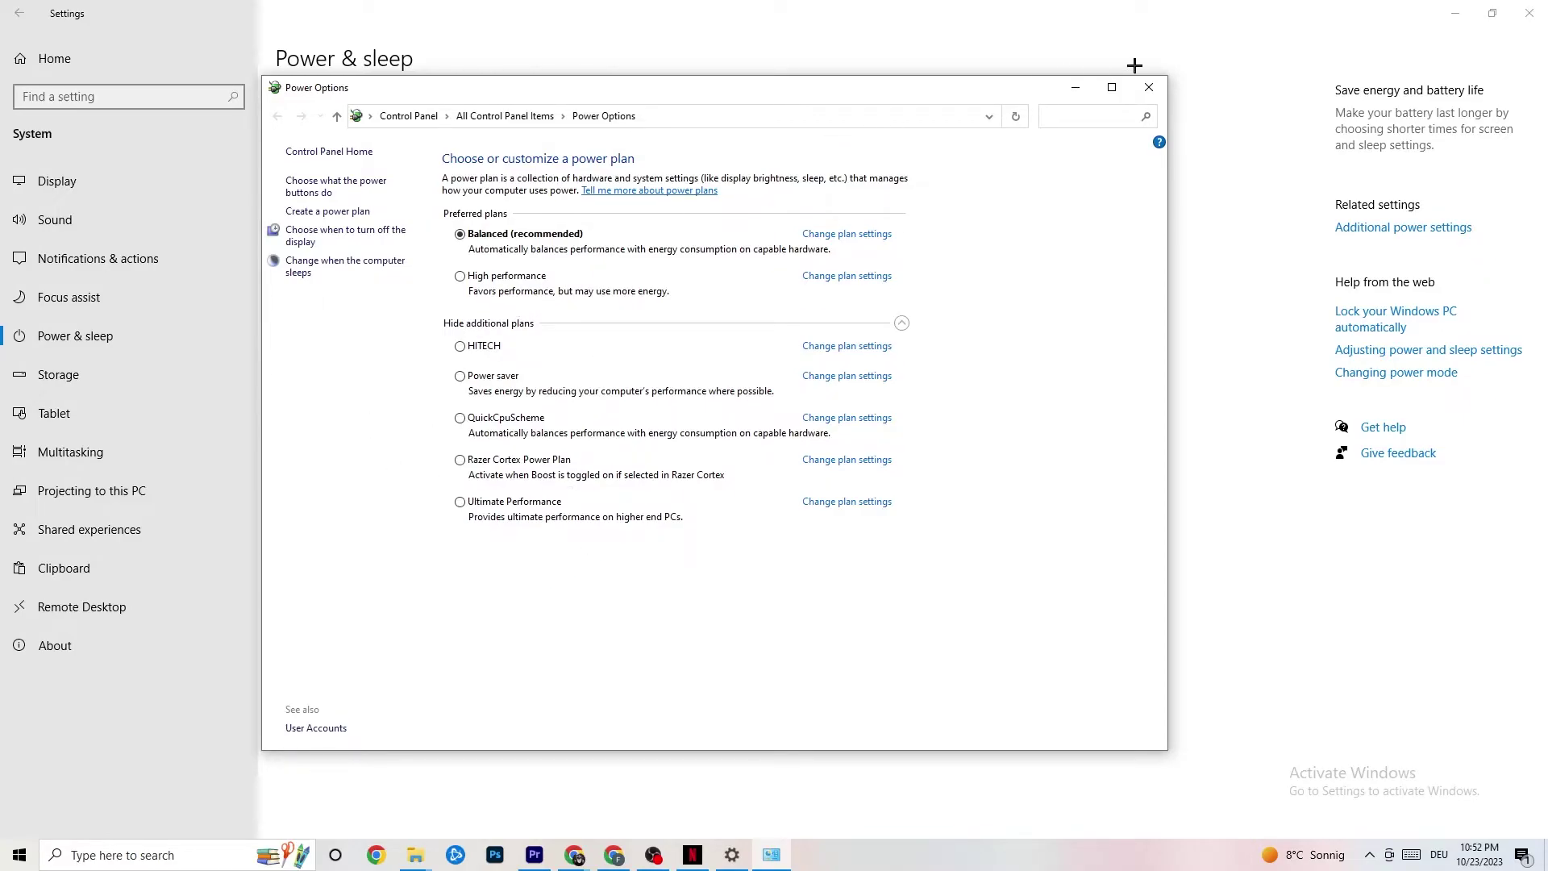
pyautogui.click(1145, 91)
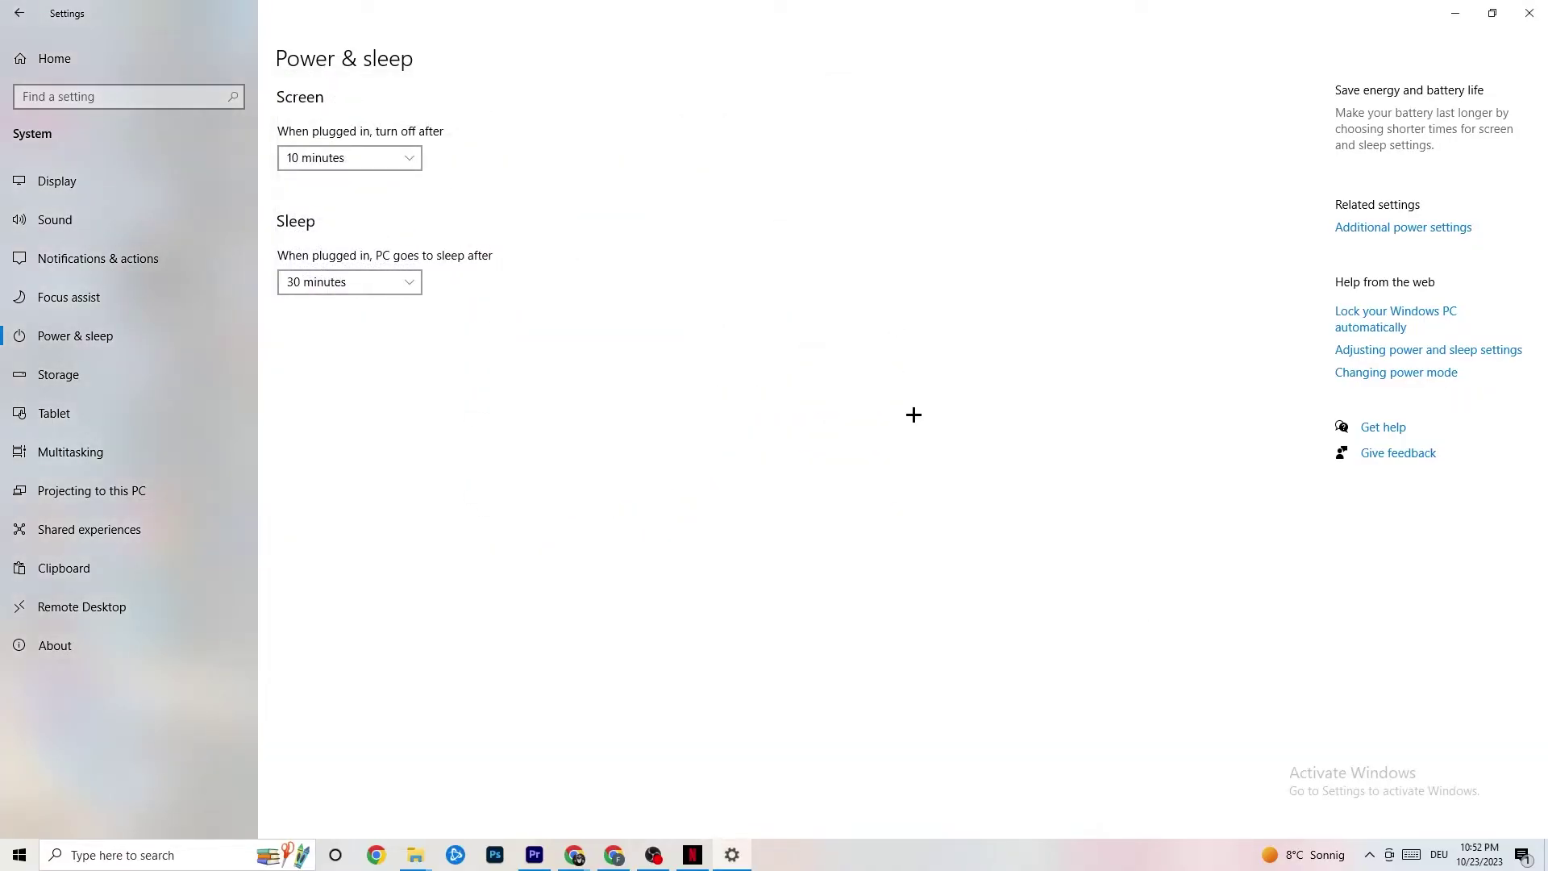
# Review the Storage Sense configuration, including how often it runs and the recycle bin deletion period, and return to Storage
pyautogui.click(111, 376)
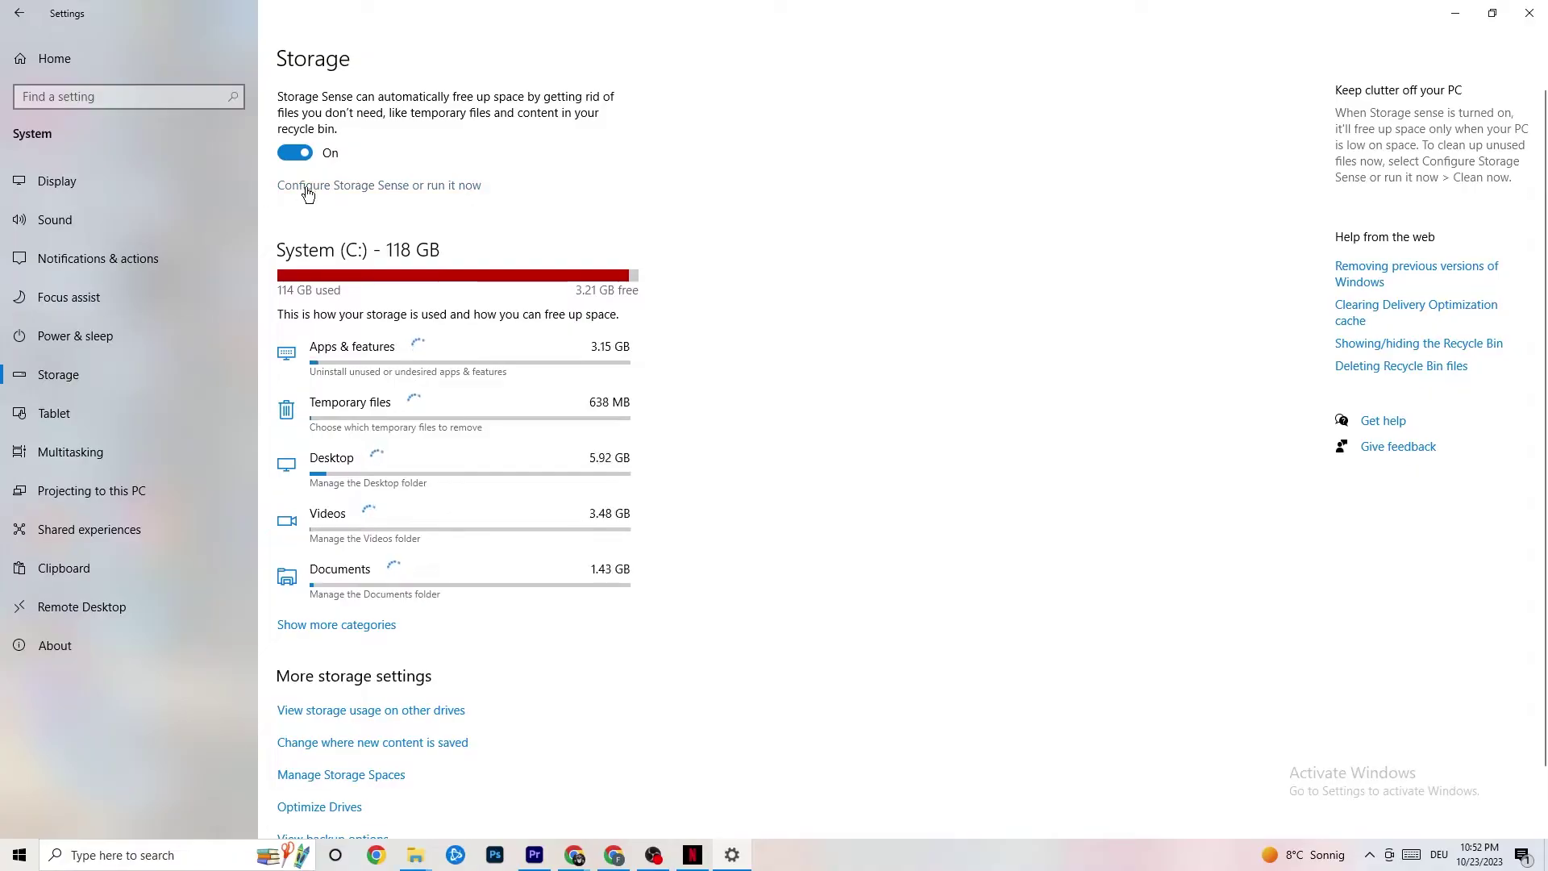
pyautogui.click(432, 186)
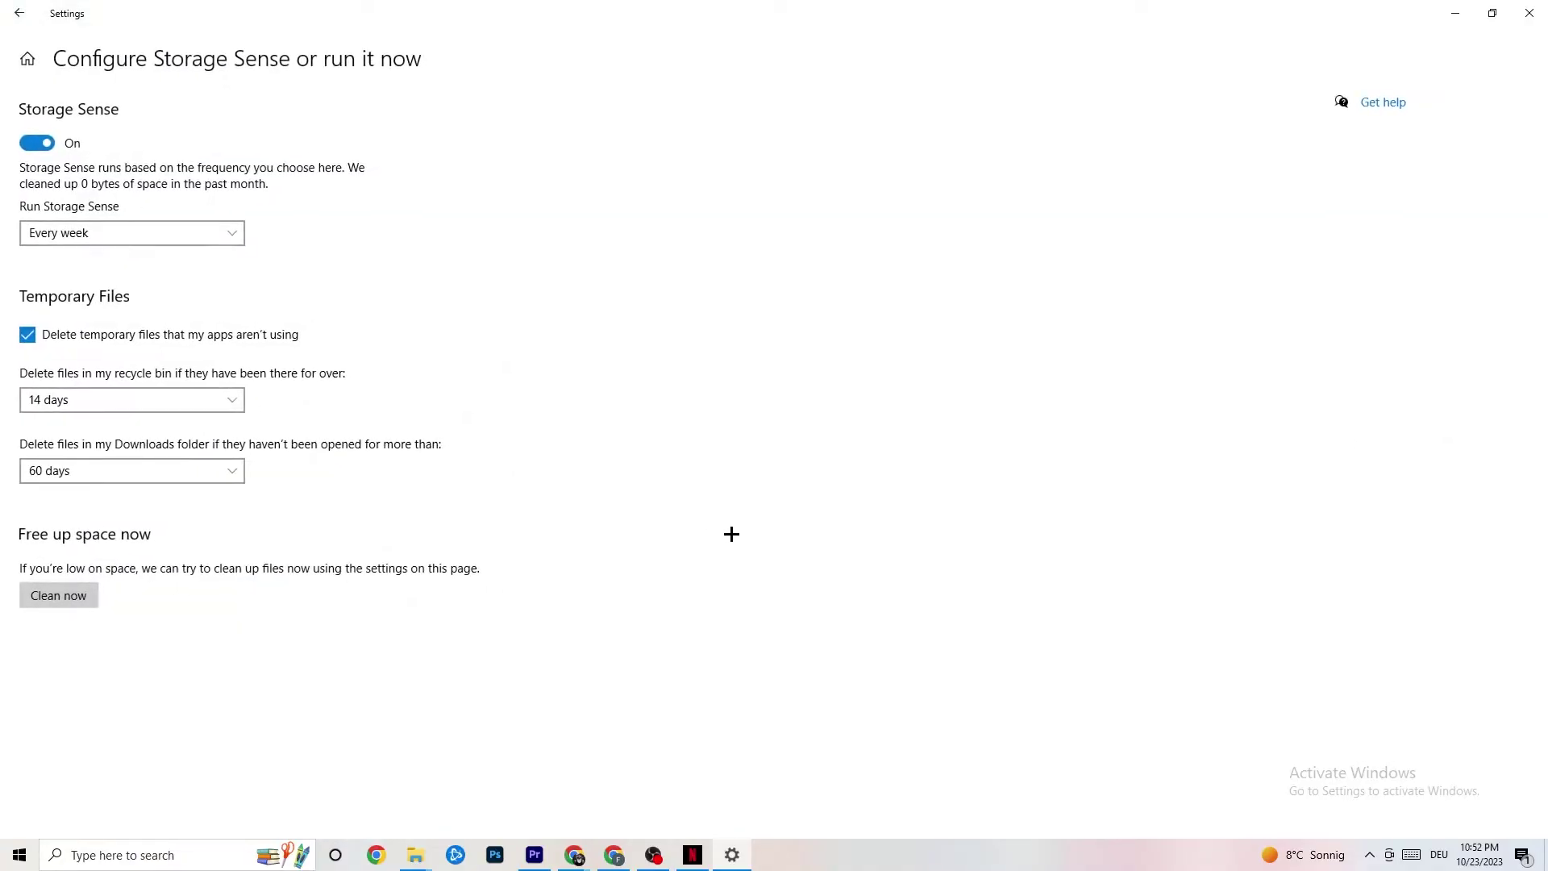
pyautogui.click(182, 230)
pyautogui.click(625, 301)
pyautogui.click(94, 231)
pyautogui.click(279, 180)
pyautogui.click(166, 400)
pyautogui.click(166, 401)
pyautogui.click(31, 15)
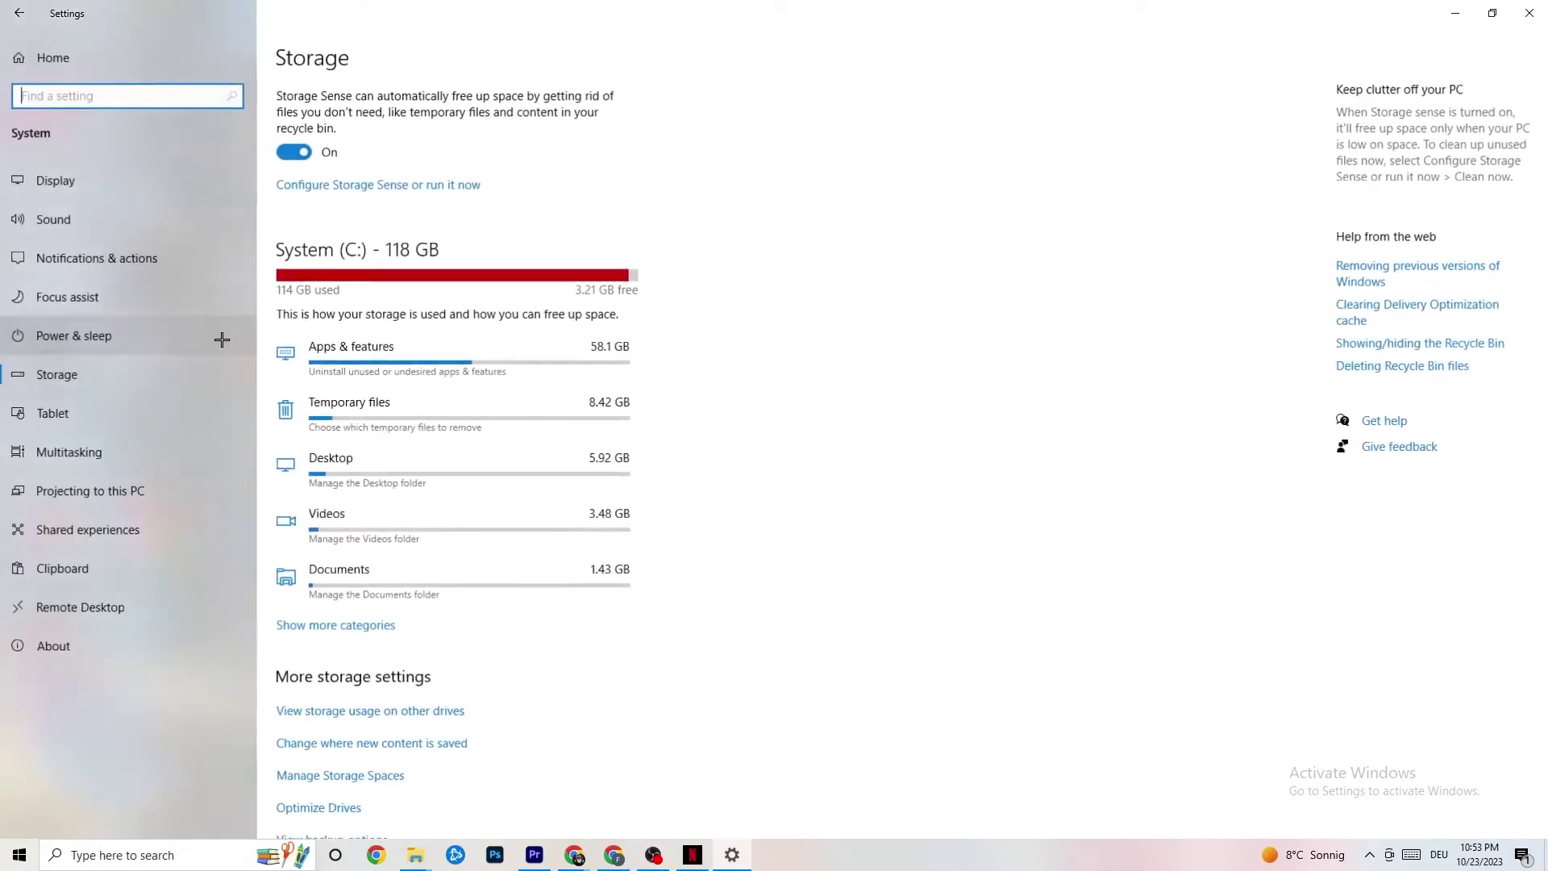
# Review the Xbox Game Bar, Captures and Game Mode pages of the Gaming settings, and close Settings
pyautogui.click(13, 27)
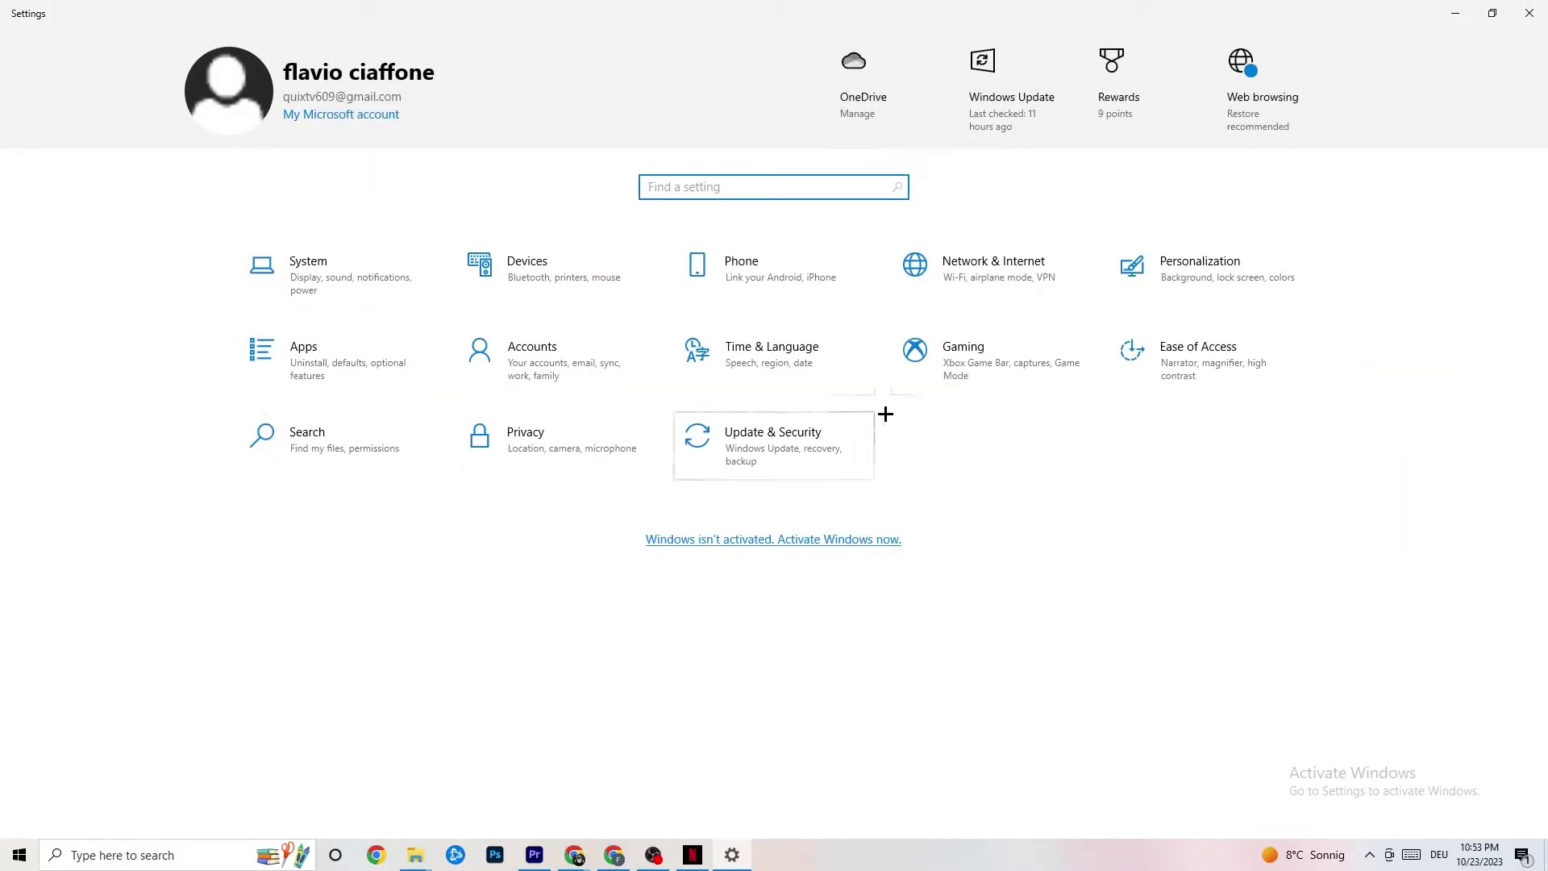
pyautogui.click(994, 370)
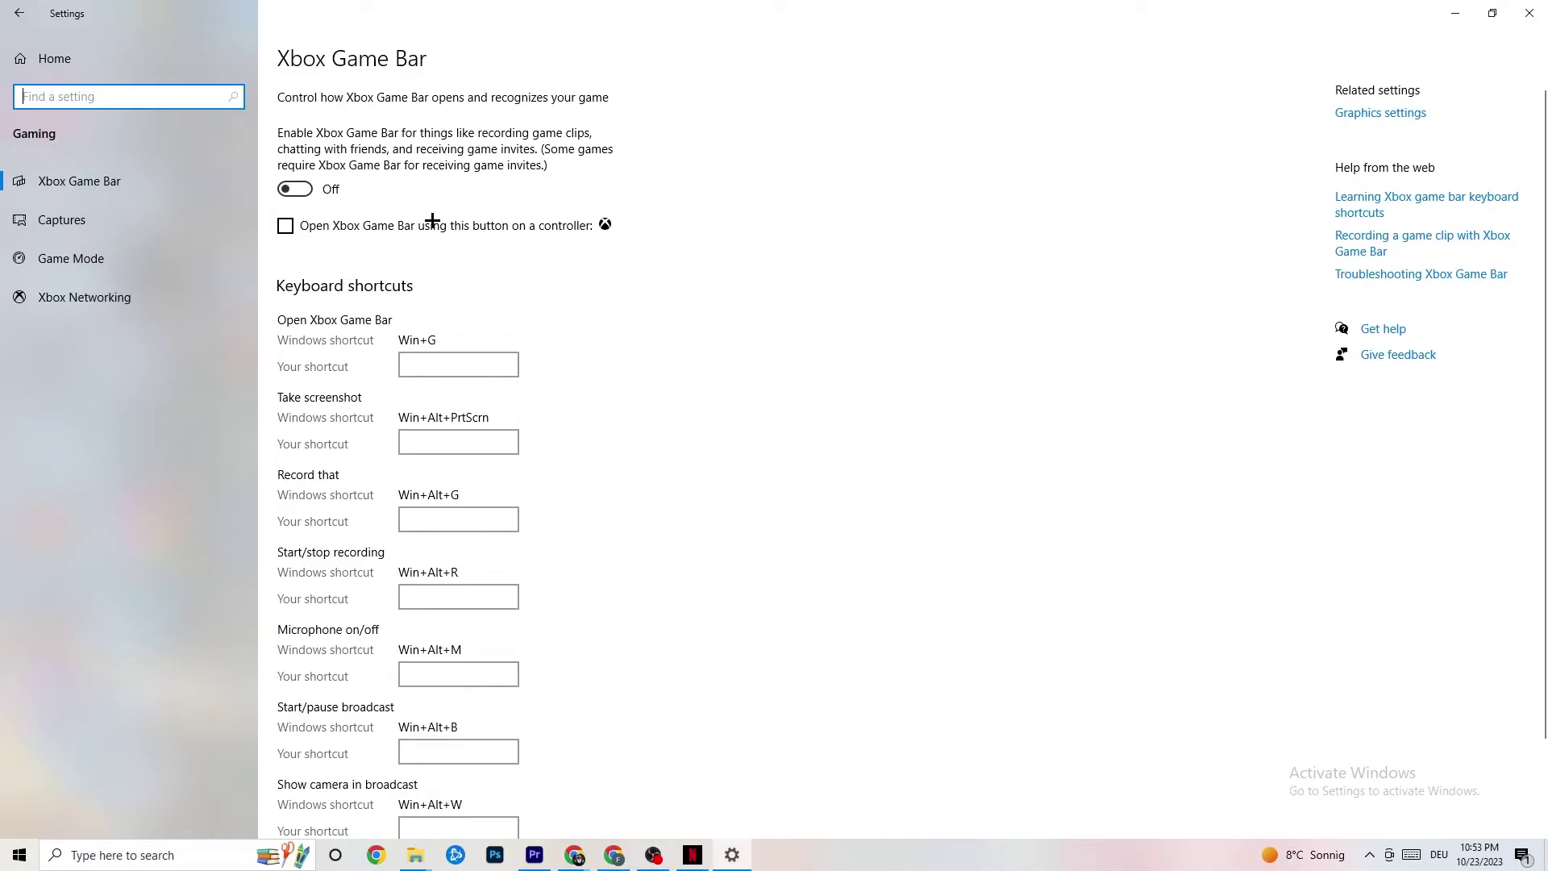
pyautogui.click(102, 211)
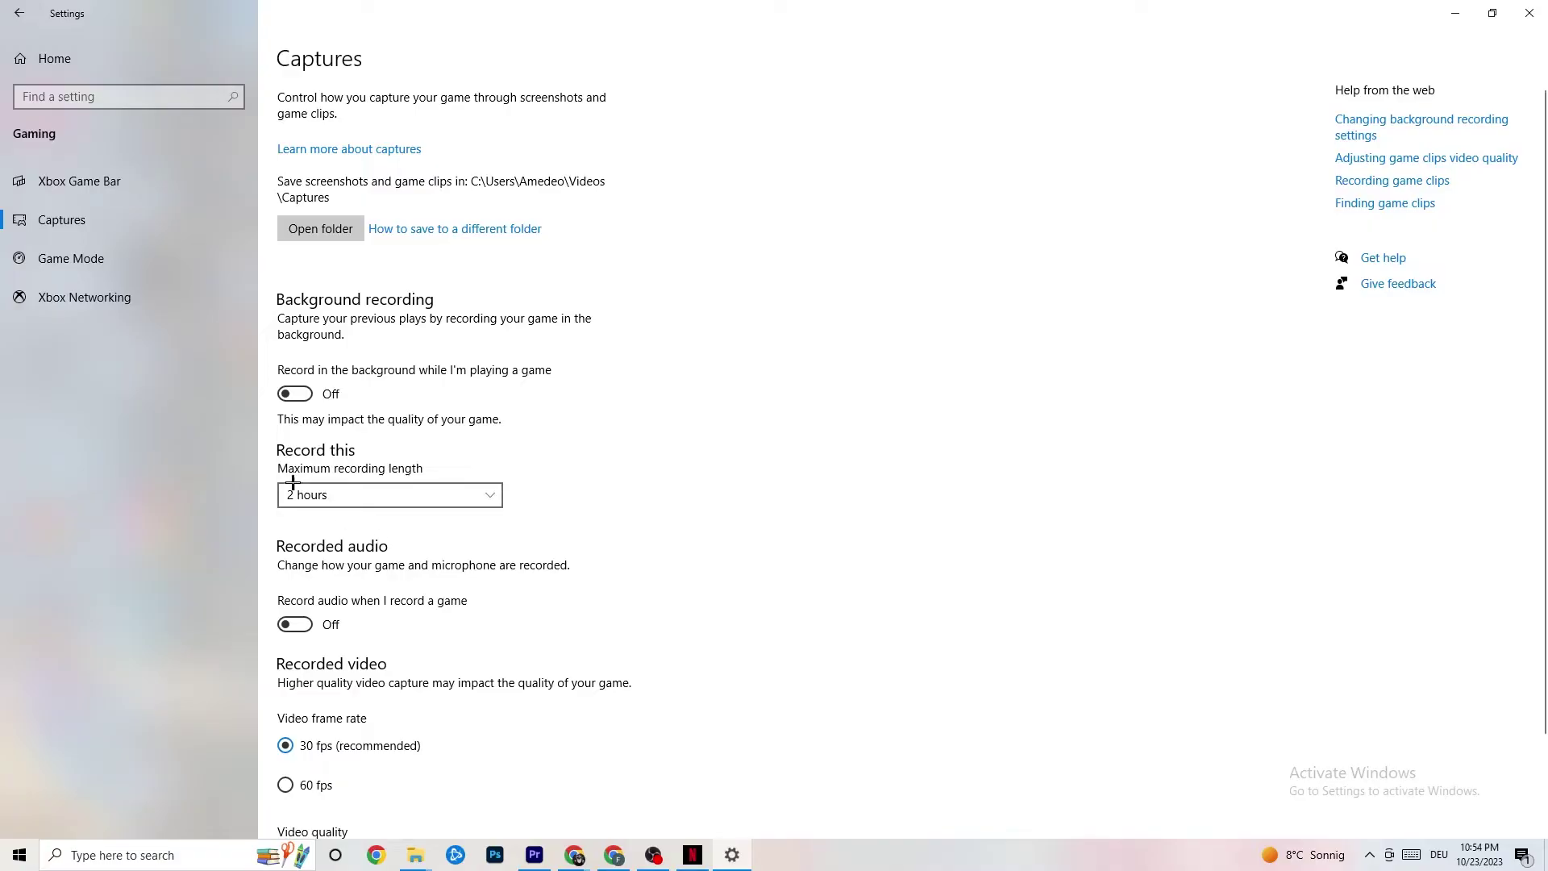
pyautogui.click(89, 258)
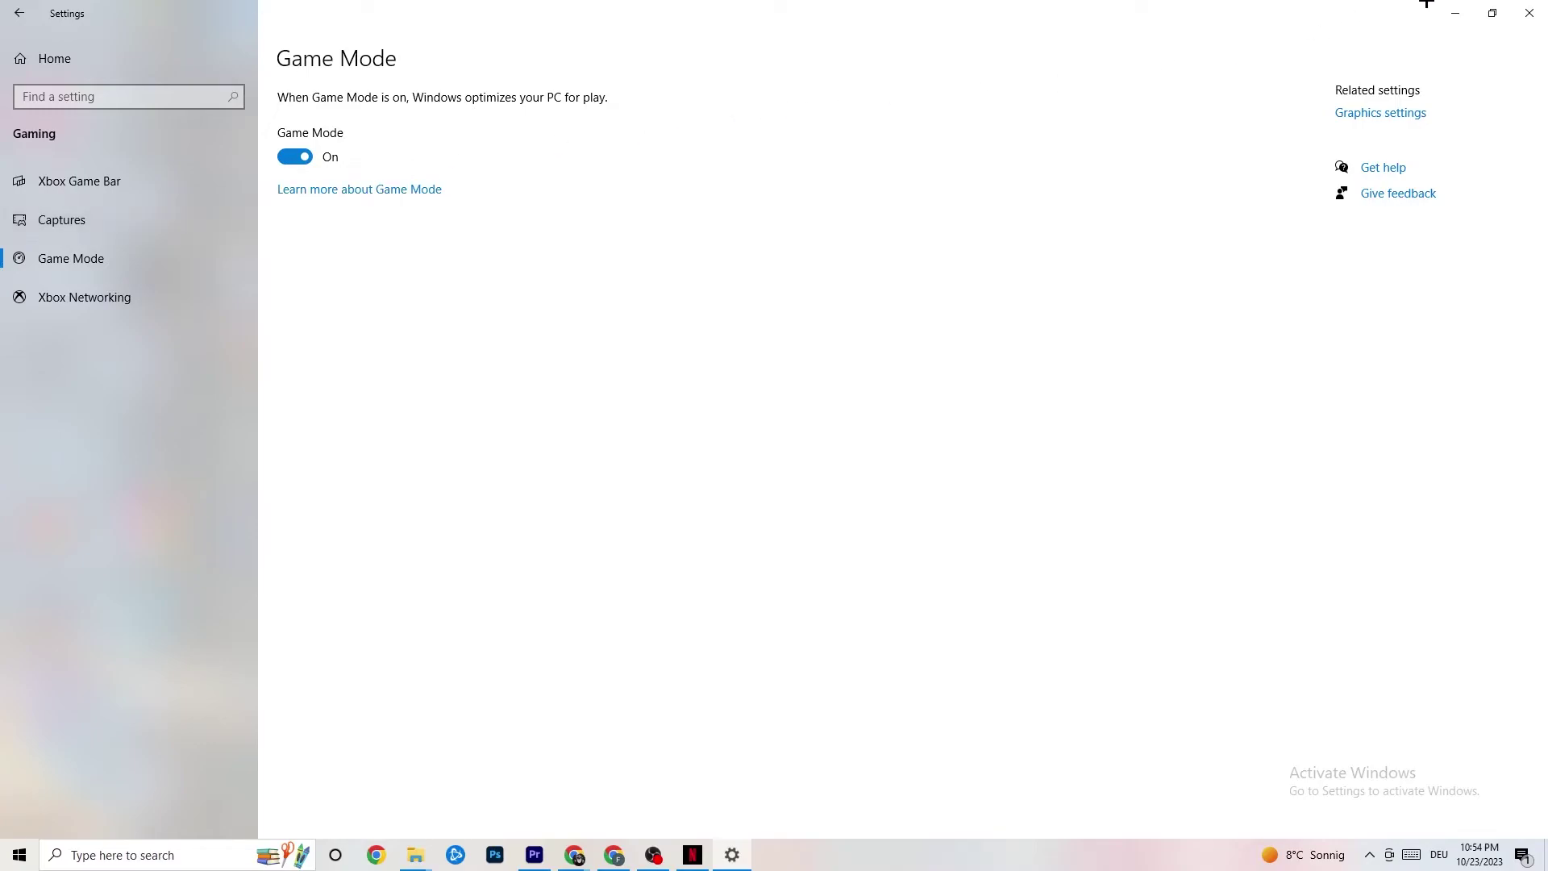
pyautogui.click(1526, 14)
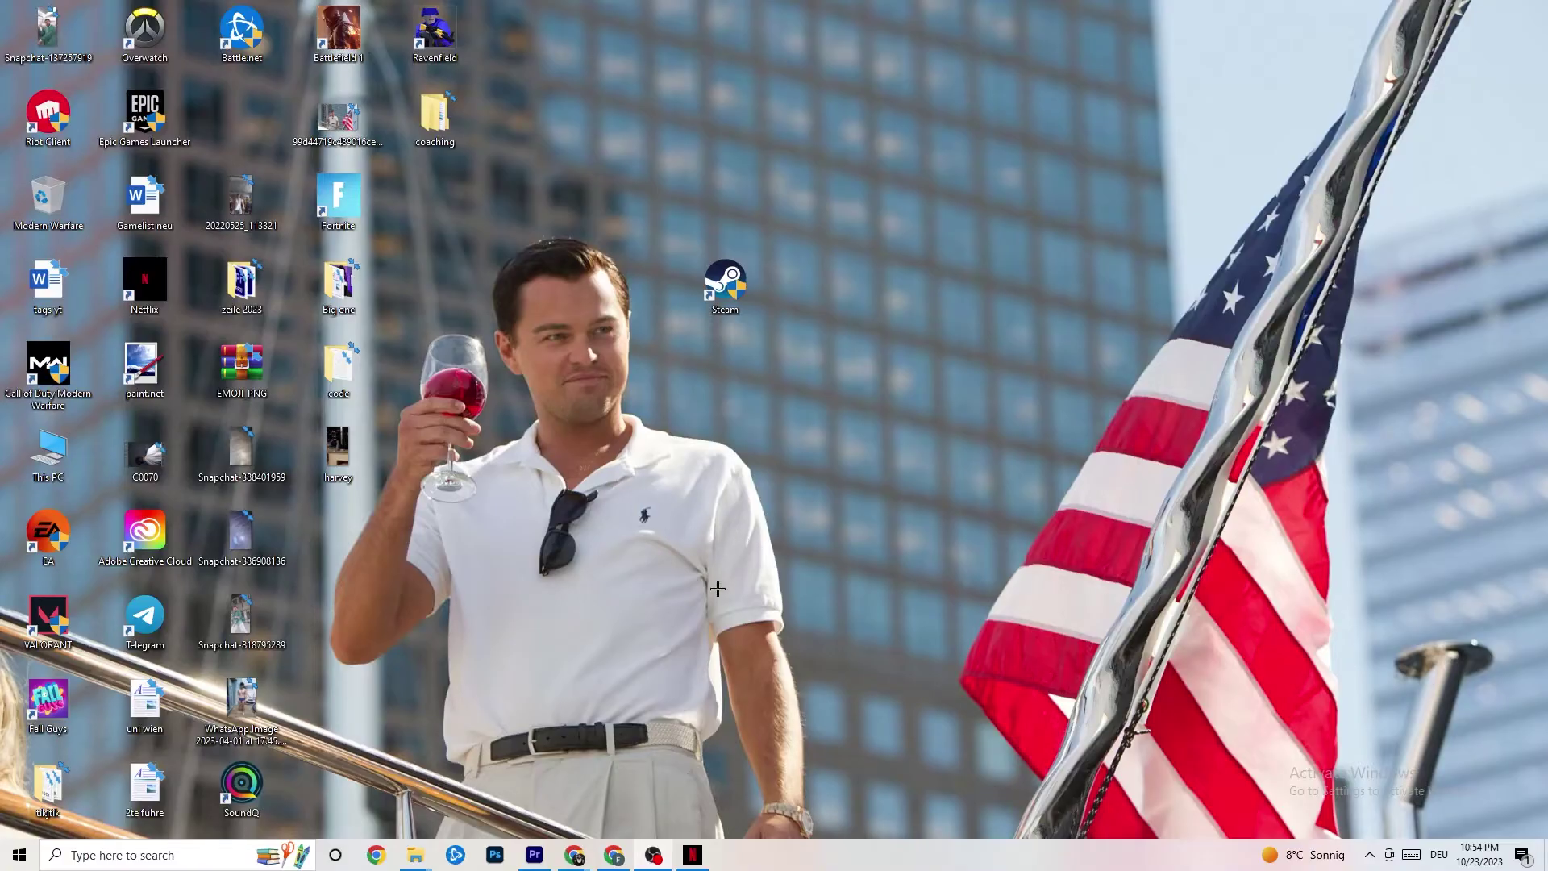
# Open Task Manager and review the running apps and background processes, including the End task option for Netflix
pyautogui.rightClick(791, 865)
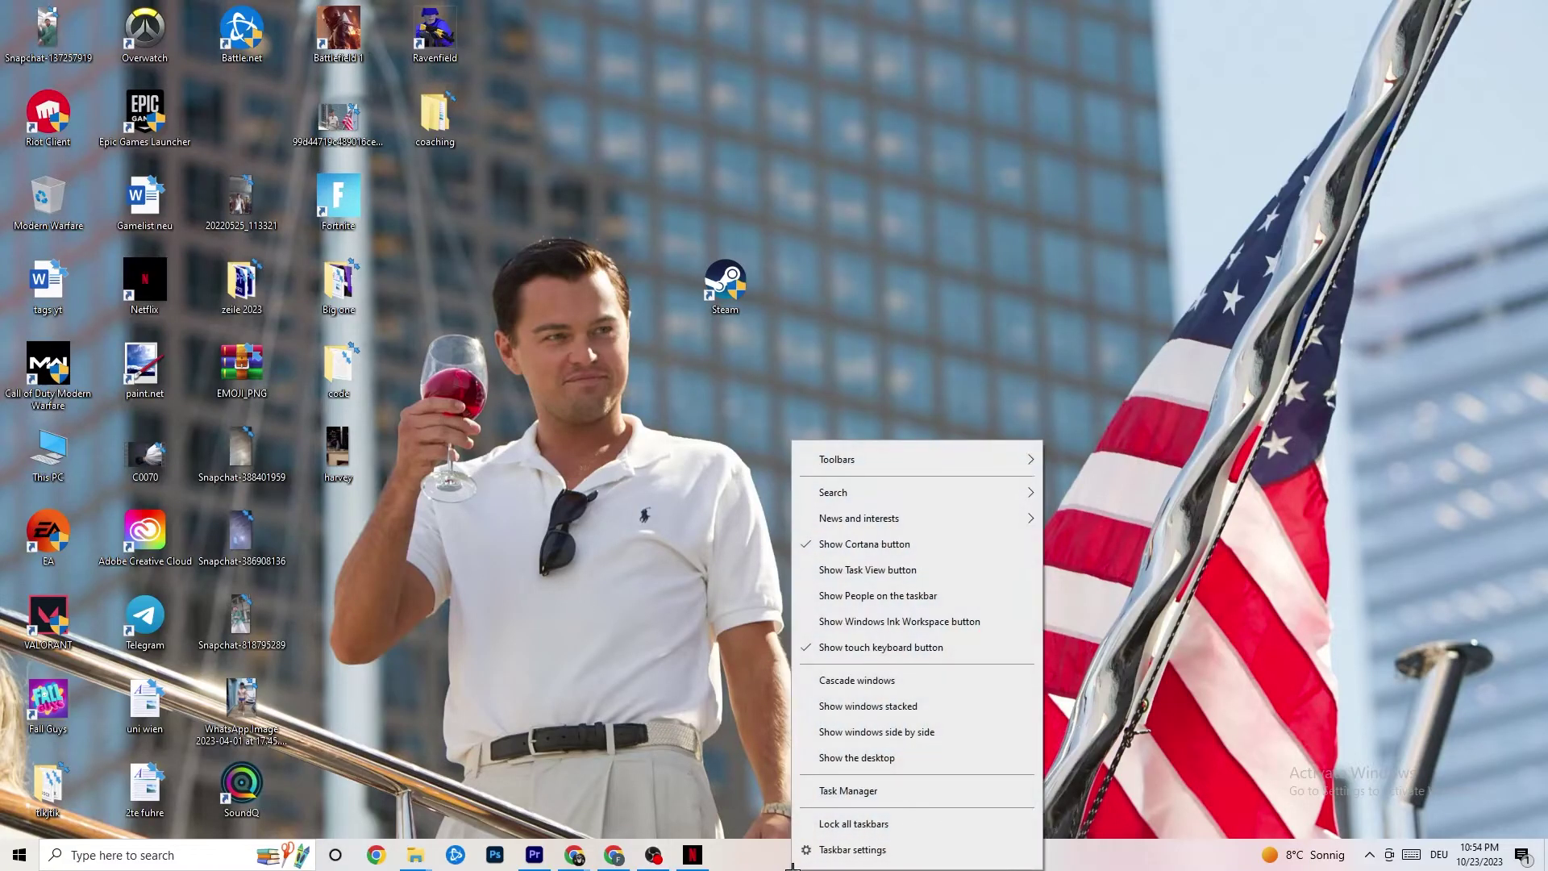
pyautogui.click(821, 797)
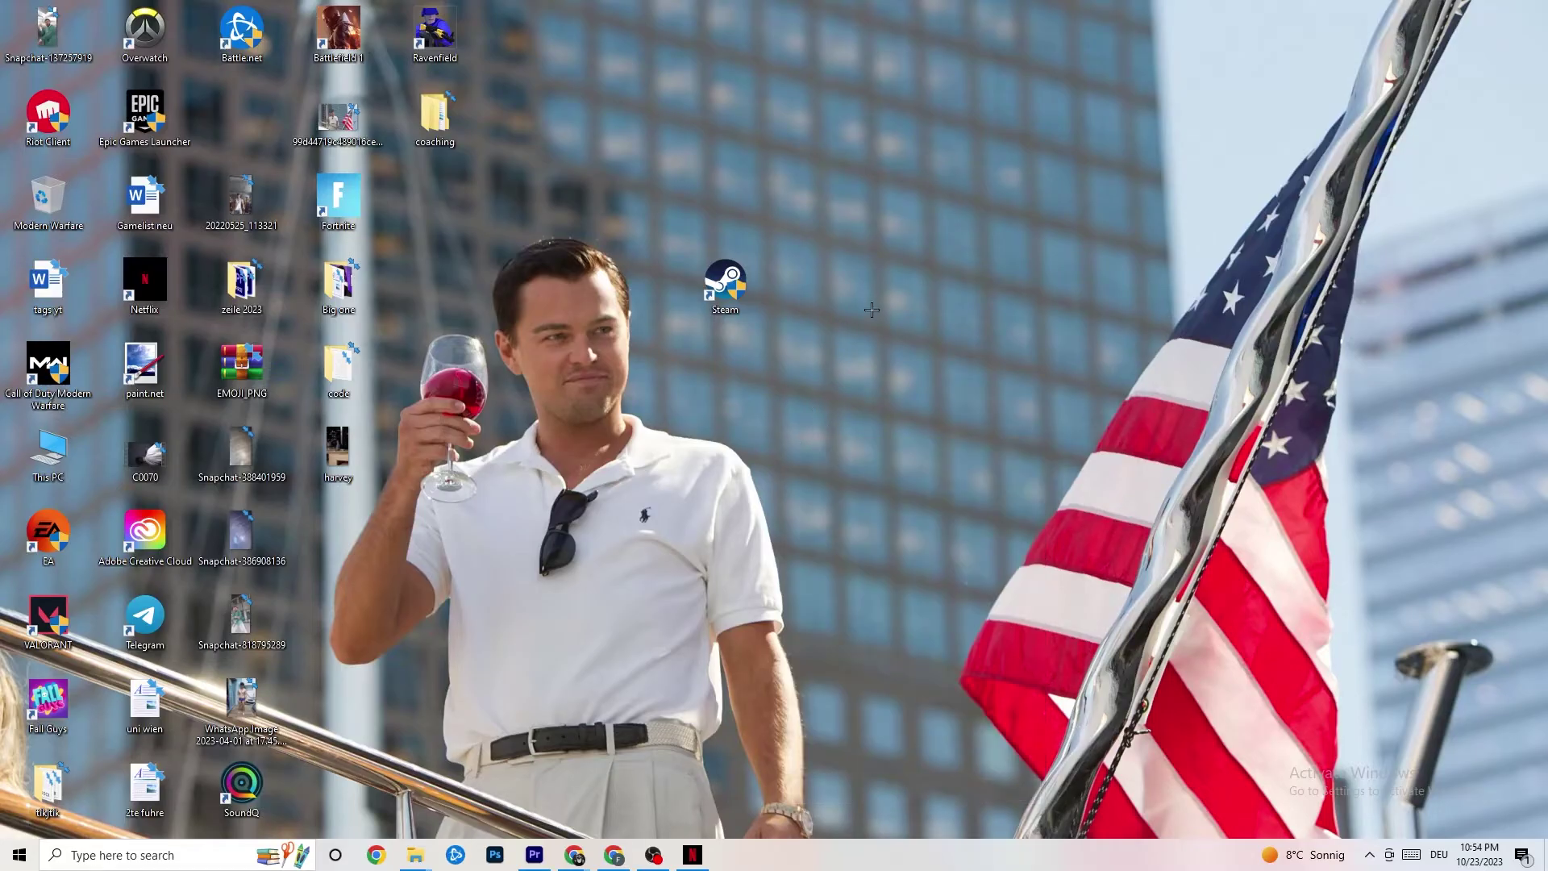
pyautogui.click(892, 42)
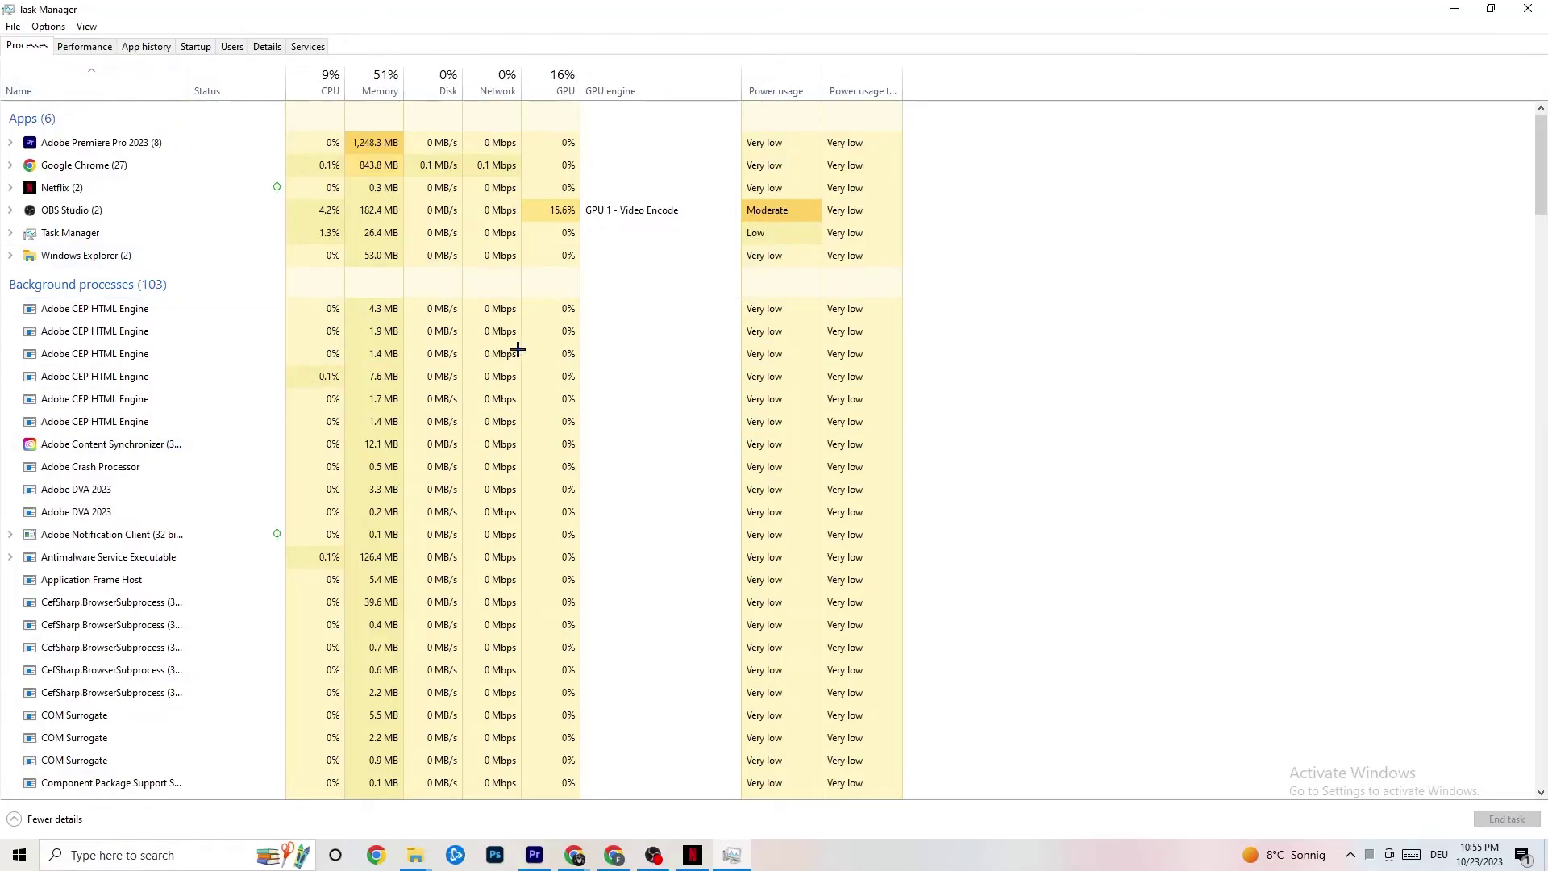
pyautogui.scroll(-3, 342, 602)
pyautogui.scroll(-4, 341, 601)
pyautogui.scroll(8, 298, 524)
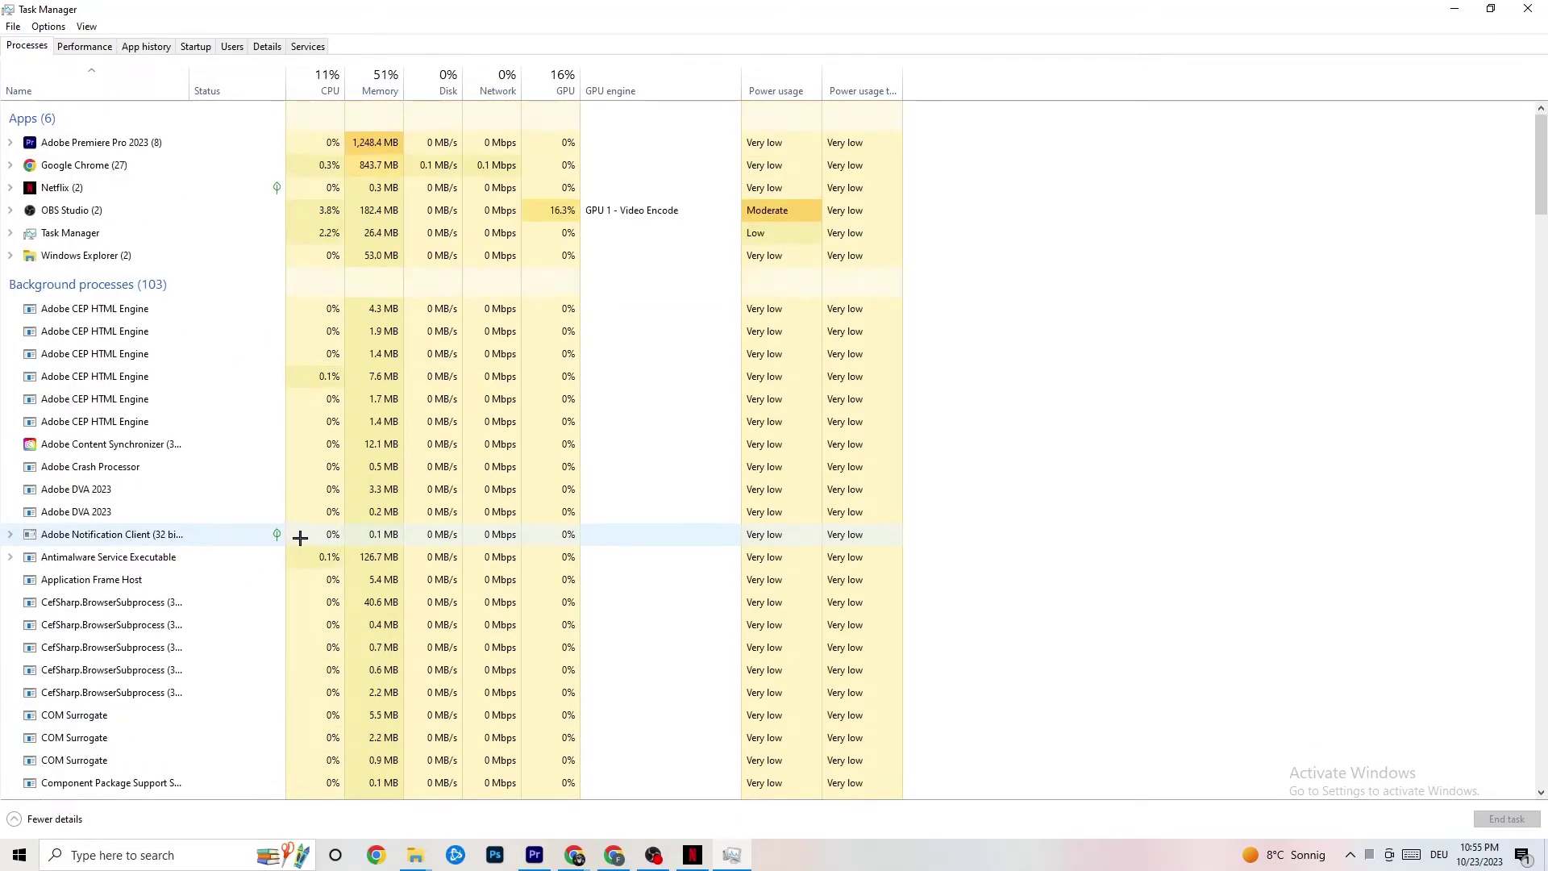
pyautogui.scroll(-3, 300, 476)
pyautogui.scroll(3, 250, 471)
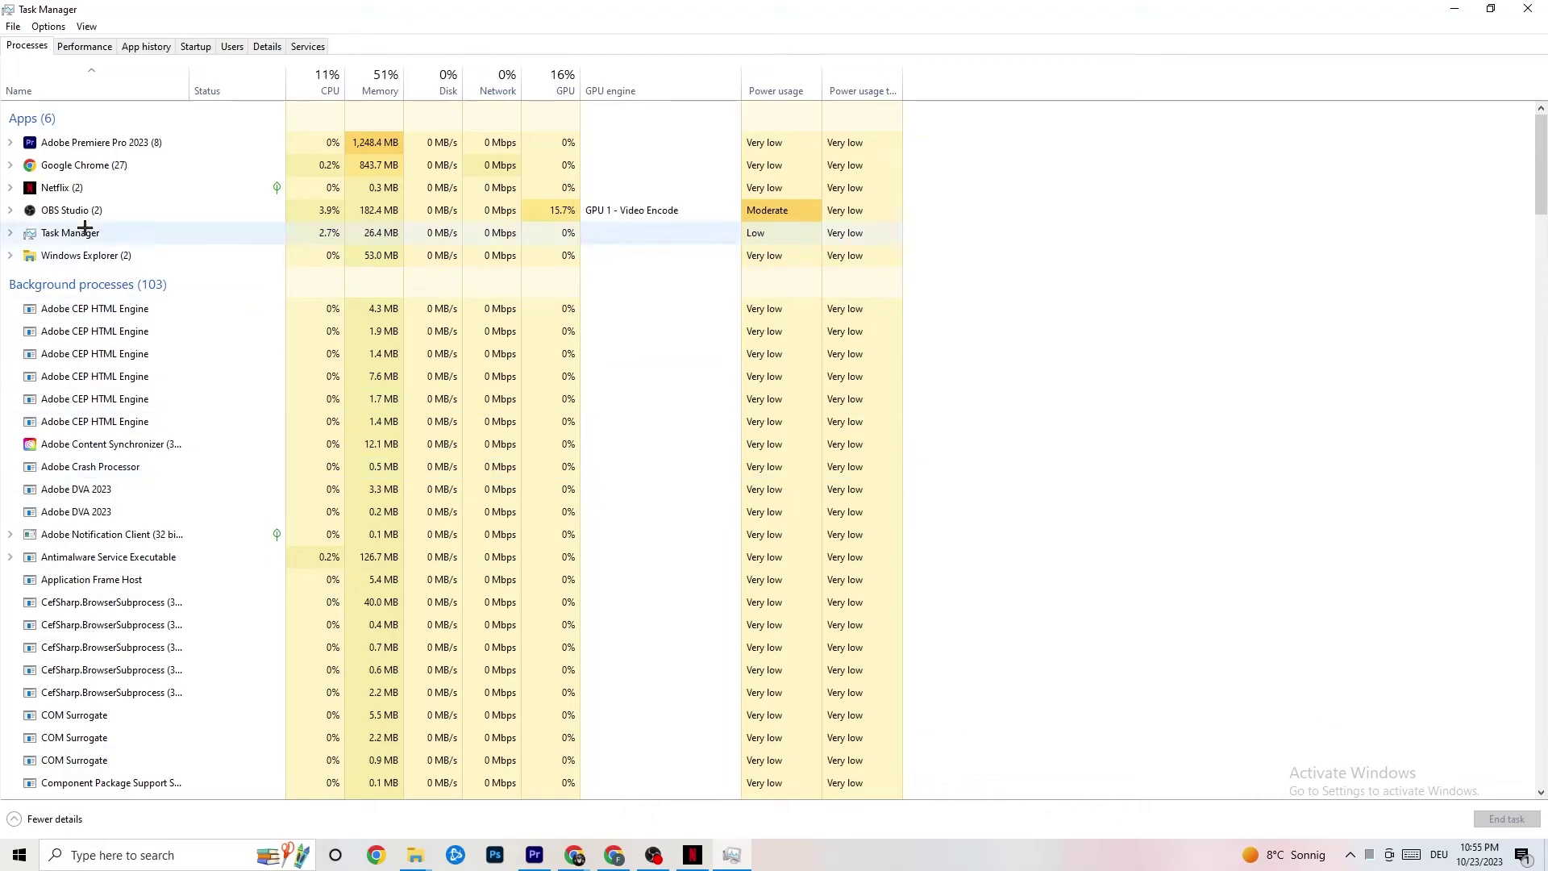
pyautogui.rightClick(133, 188)
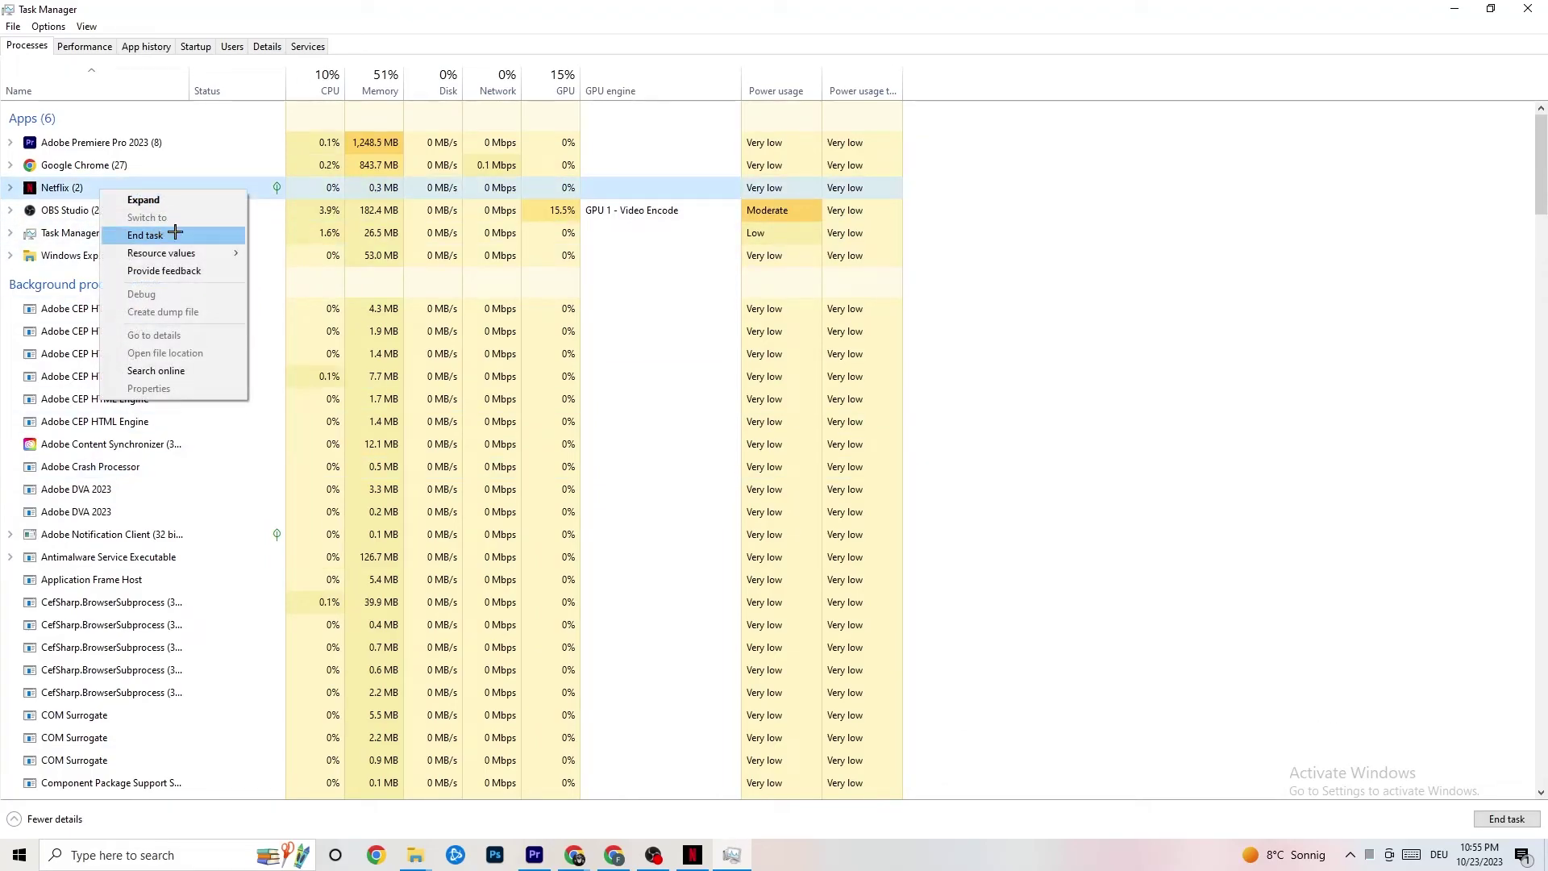
pyautogui.click(1150, 260)
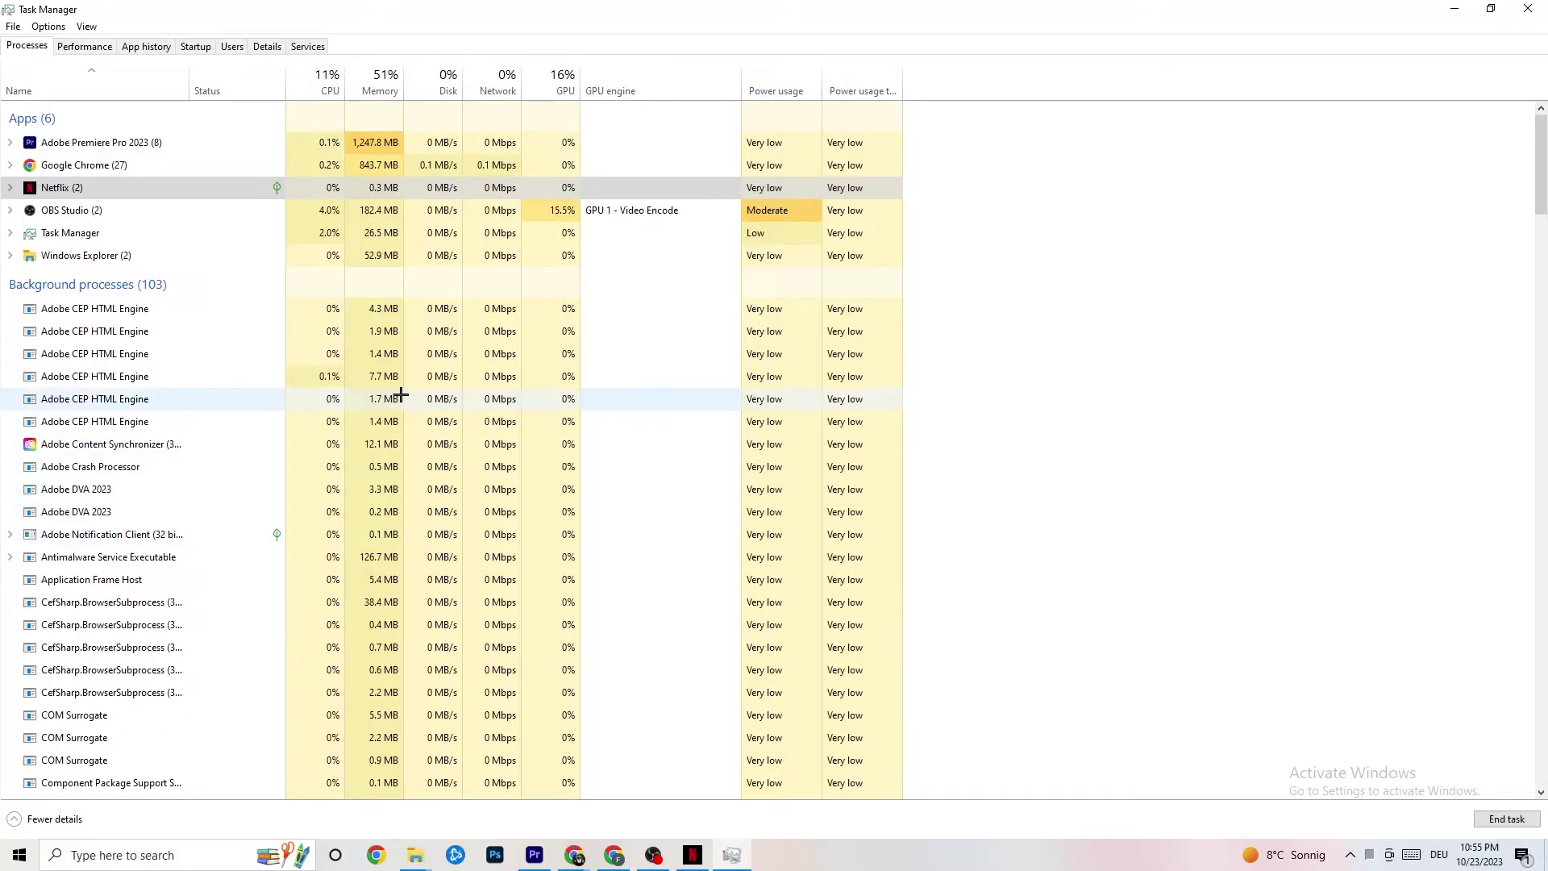
# Review the available priority levels for the Adobe Premiere Pro process in Task Manager's process details
pyautogui.click(254, 48)
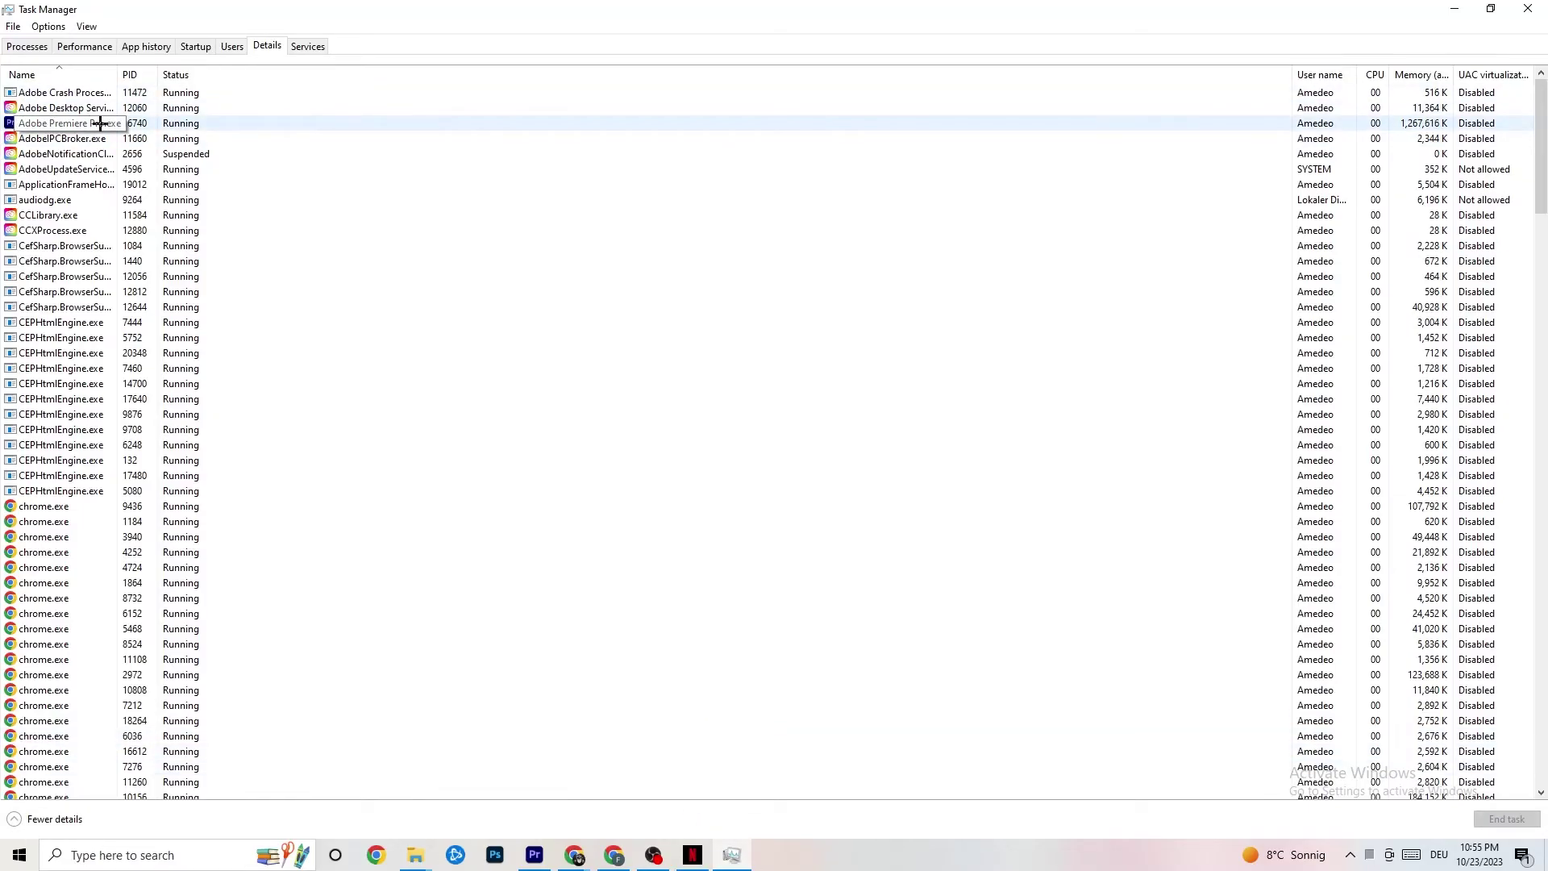
pyautogui.rightClick(151, 126)
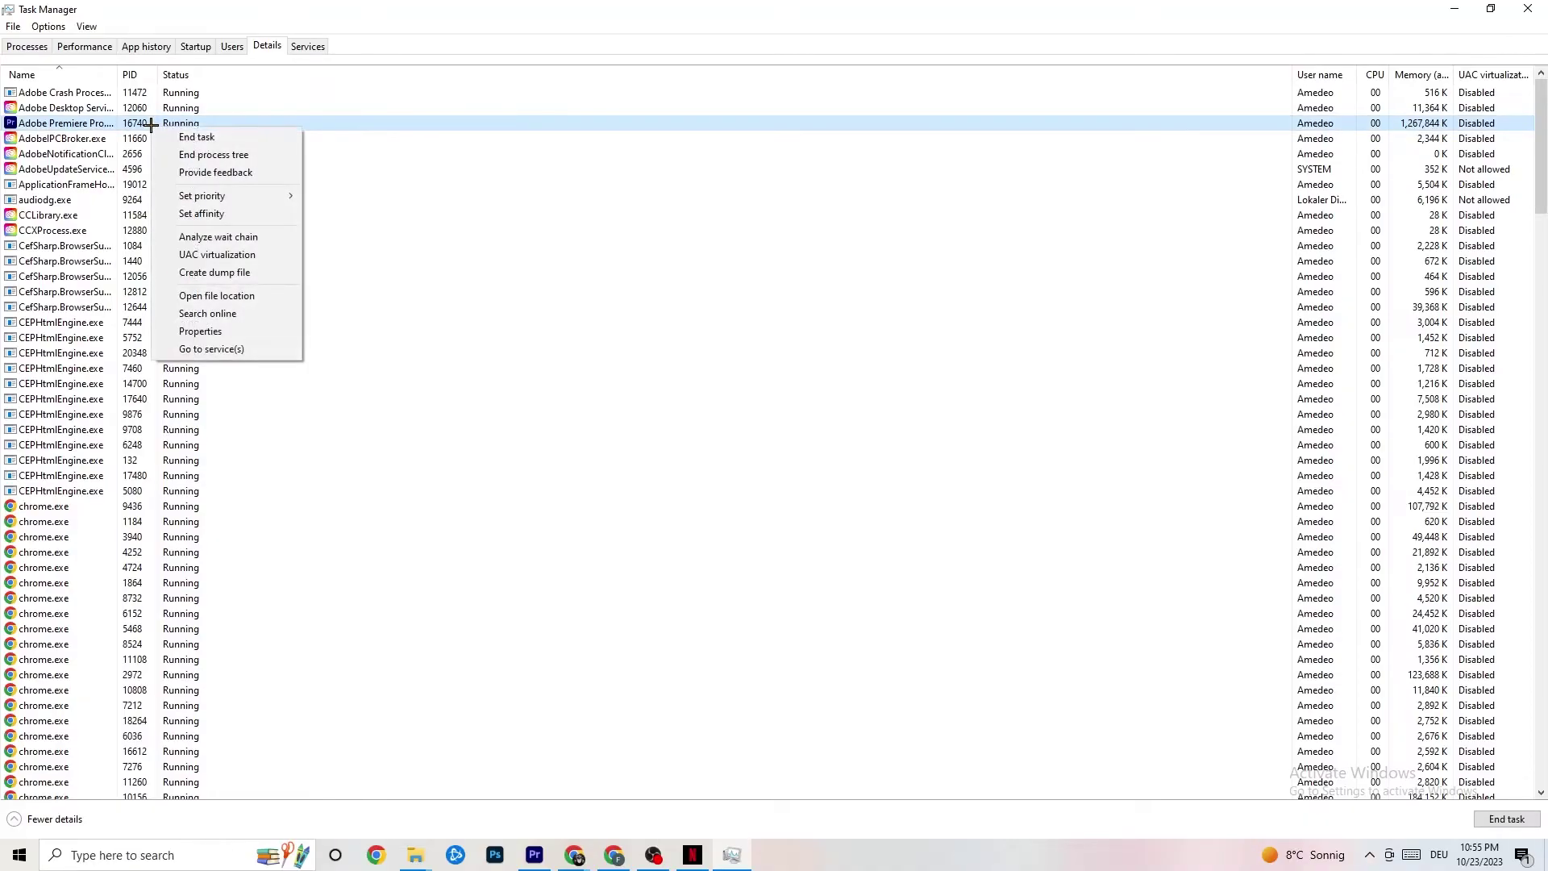
pyautogui.moveTo(238, 196)
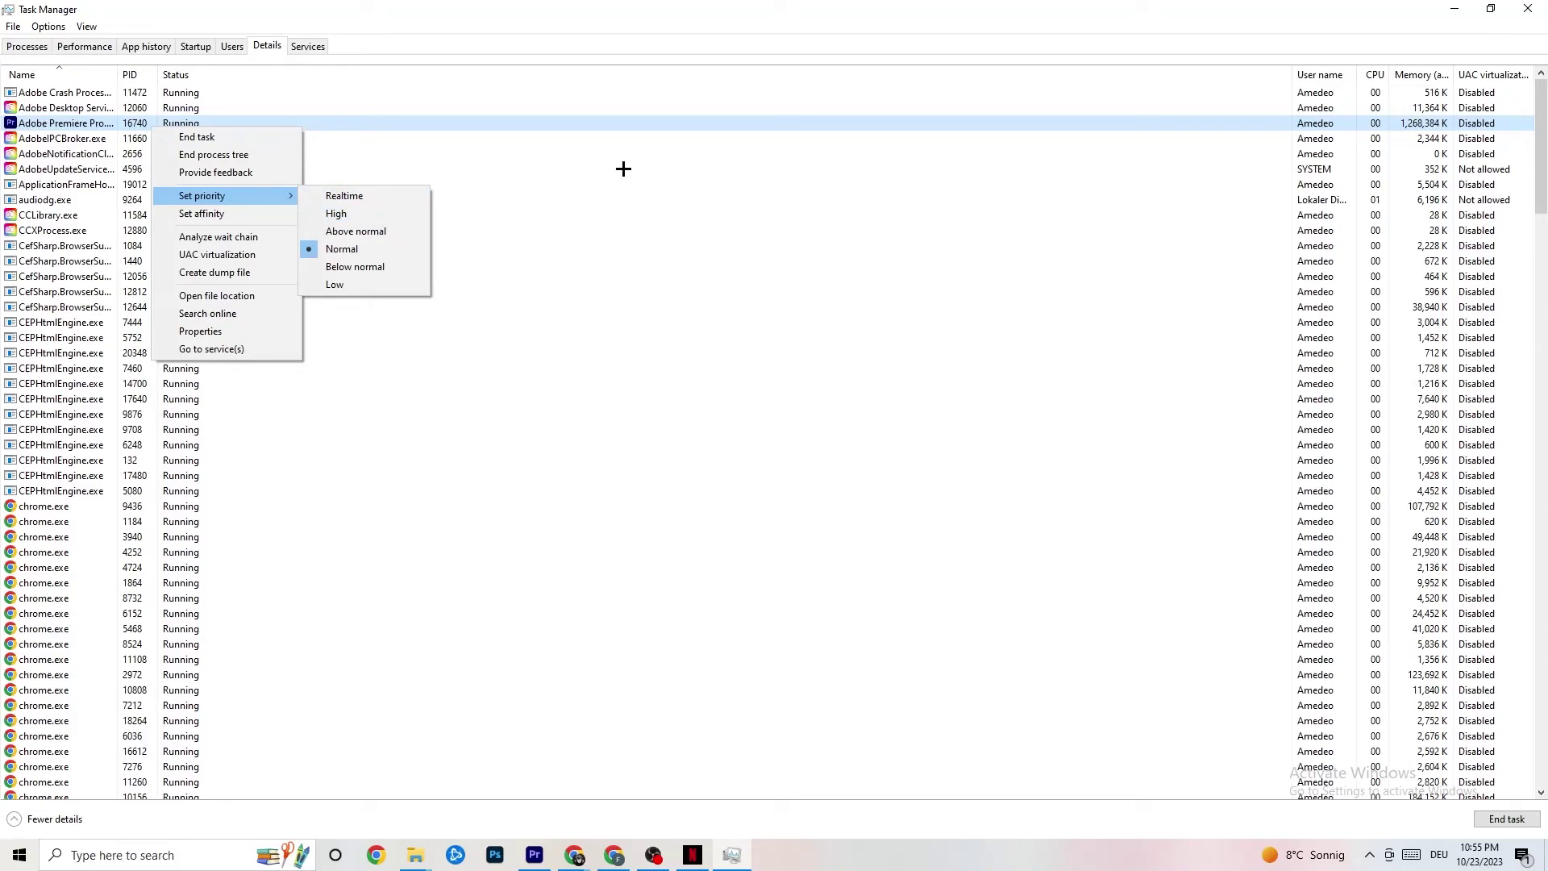
pyautogui.click(255, 196)
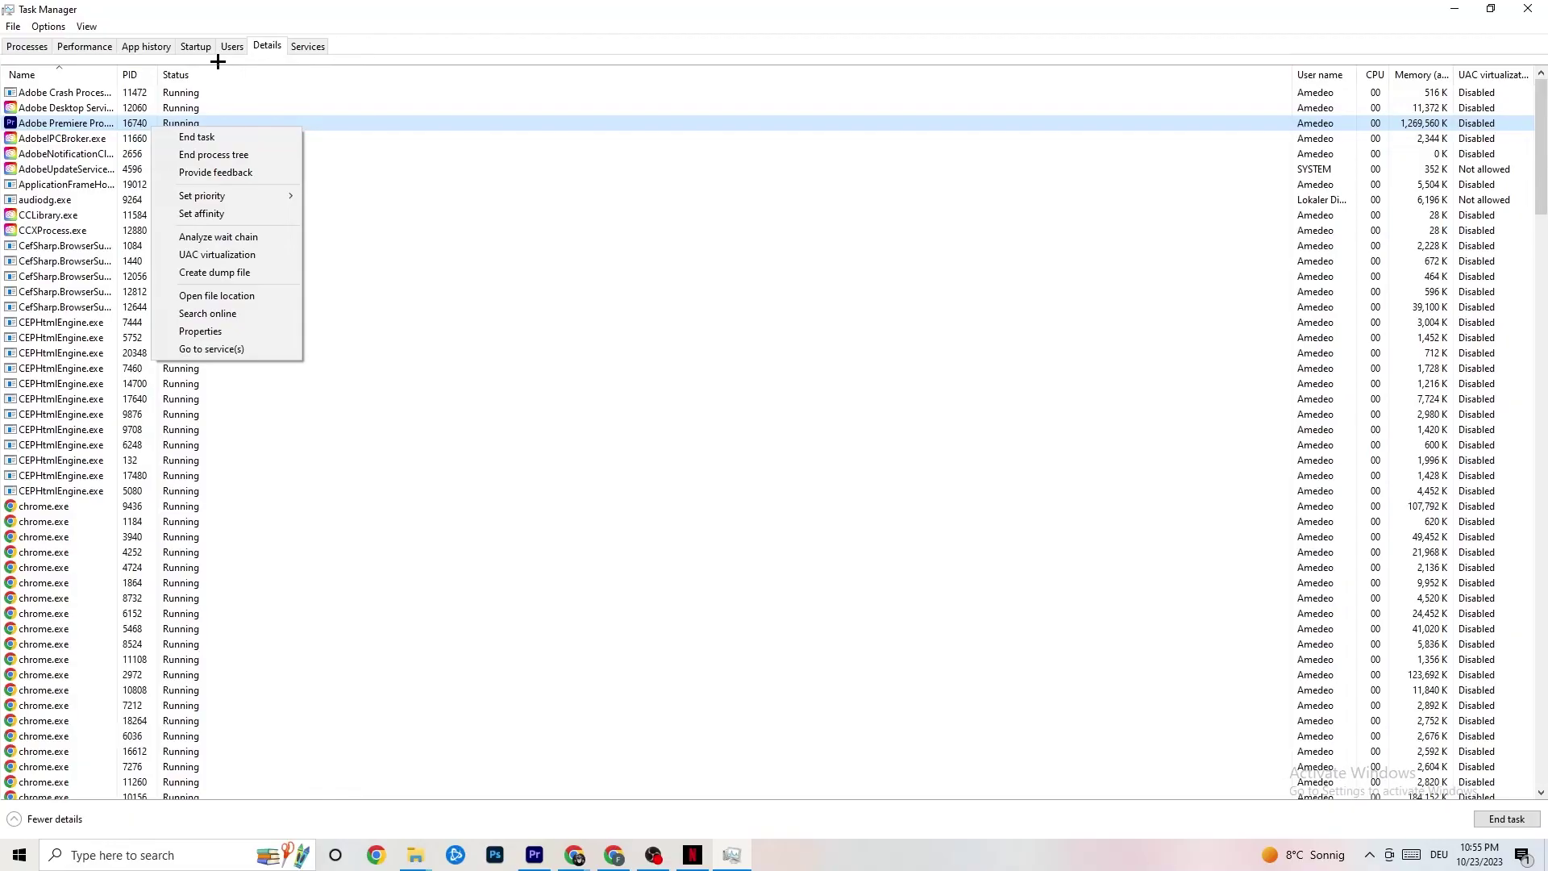
# Review the startup apps and the enable or disable options for Google Drive and Pivot Software Support, and close Task Manager
pyautogui.click(196, 47)
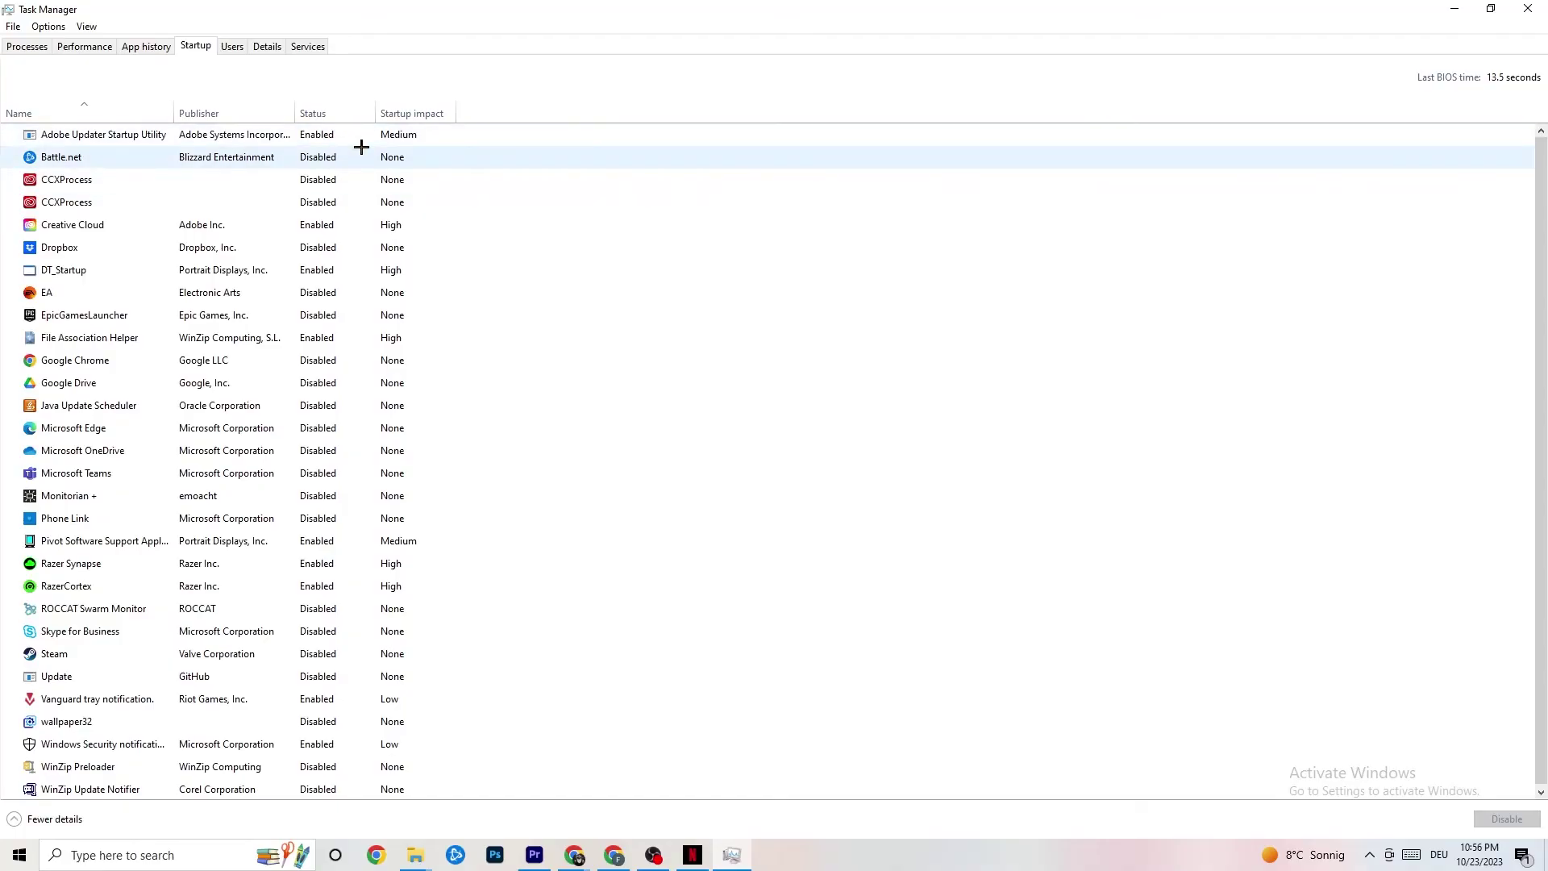
pyautogui.rightClick(222, 385)
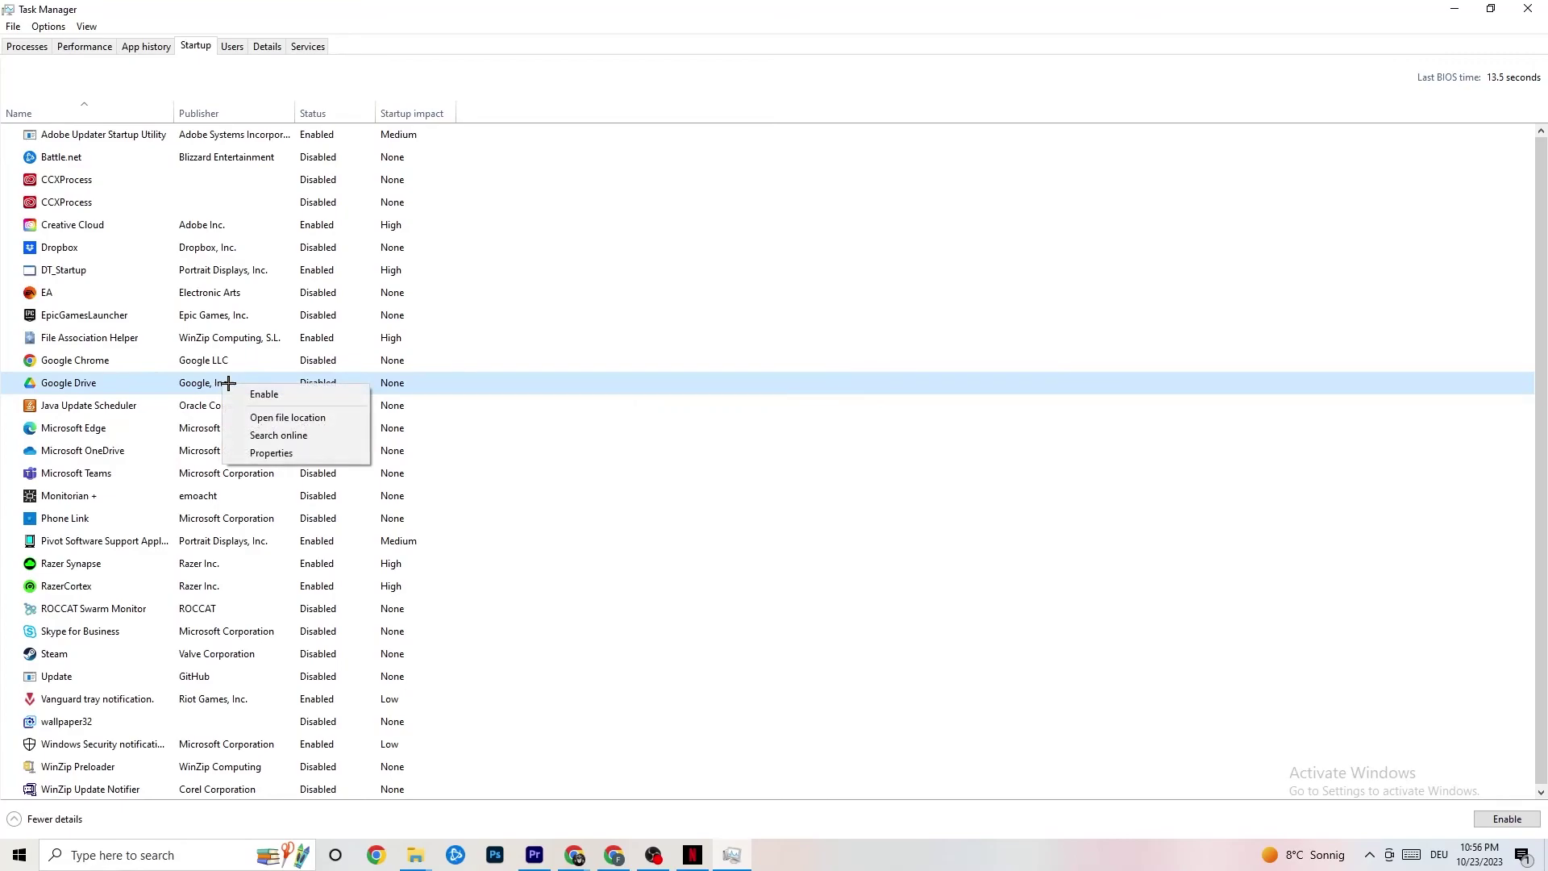
pyautogui.rightClick(304, 542)
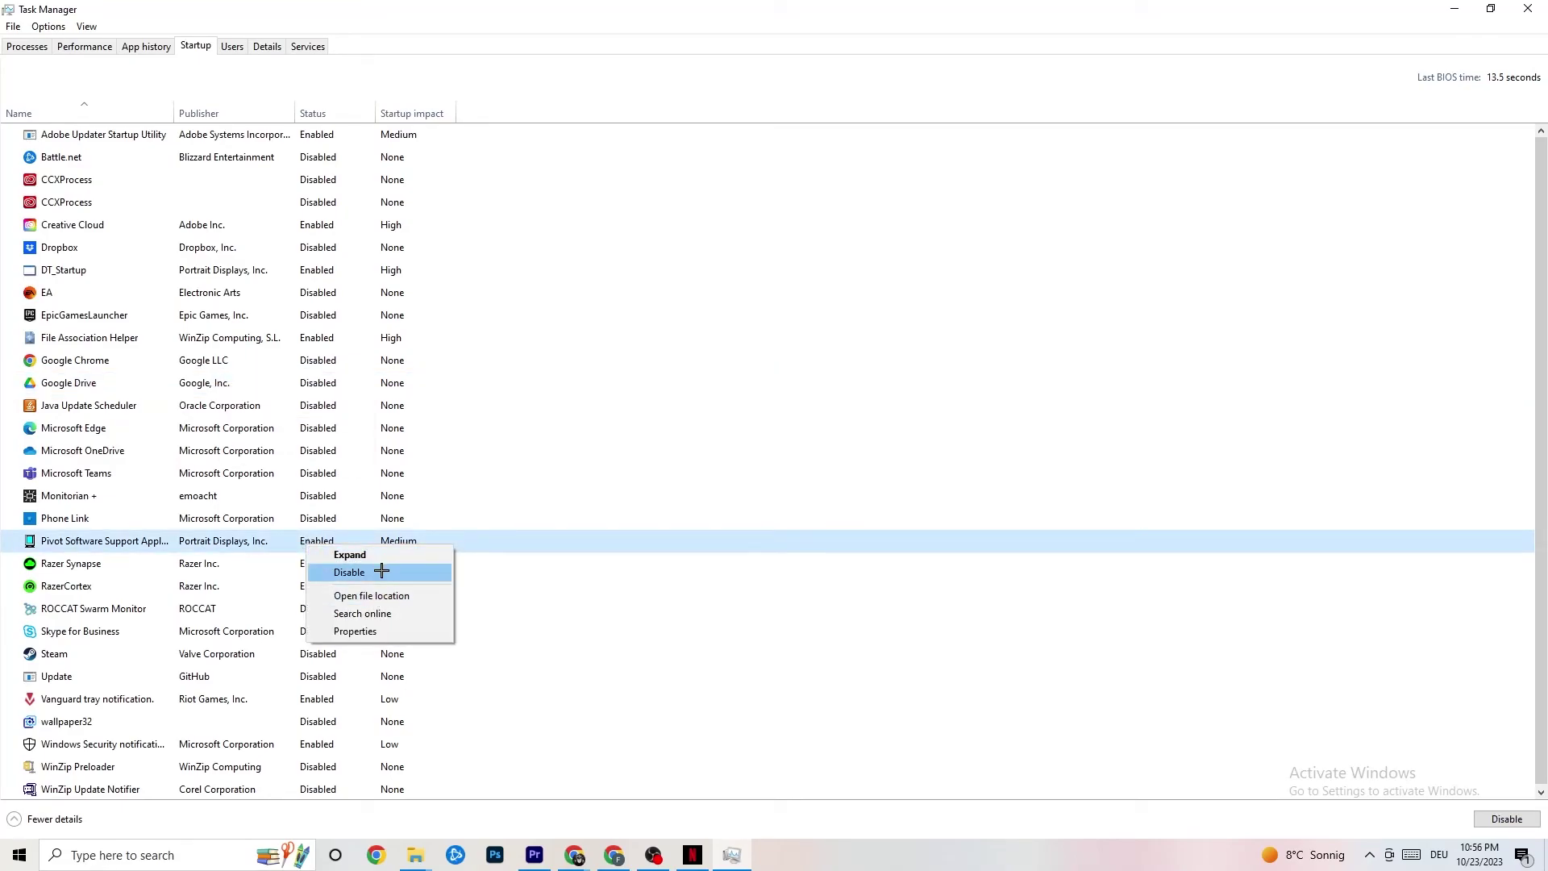
pyautogui.click(626, 25)
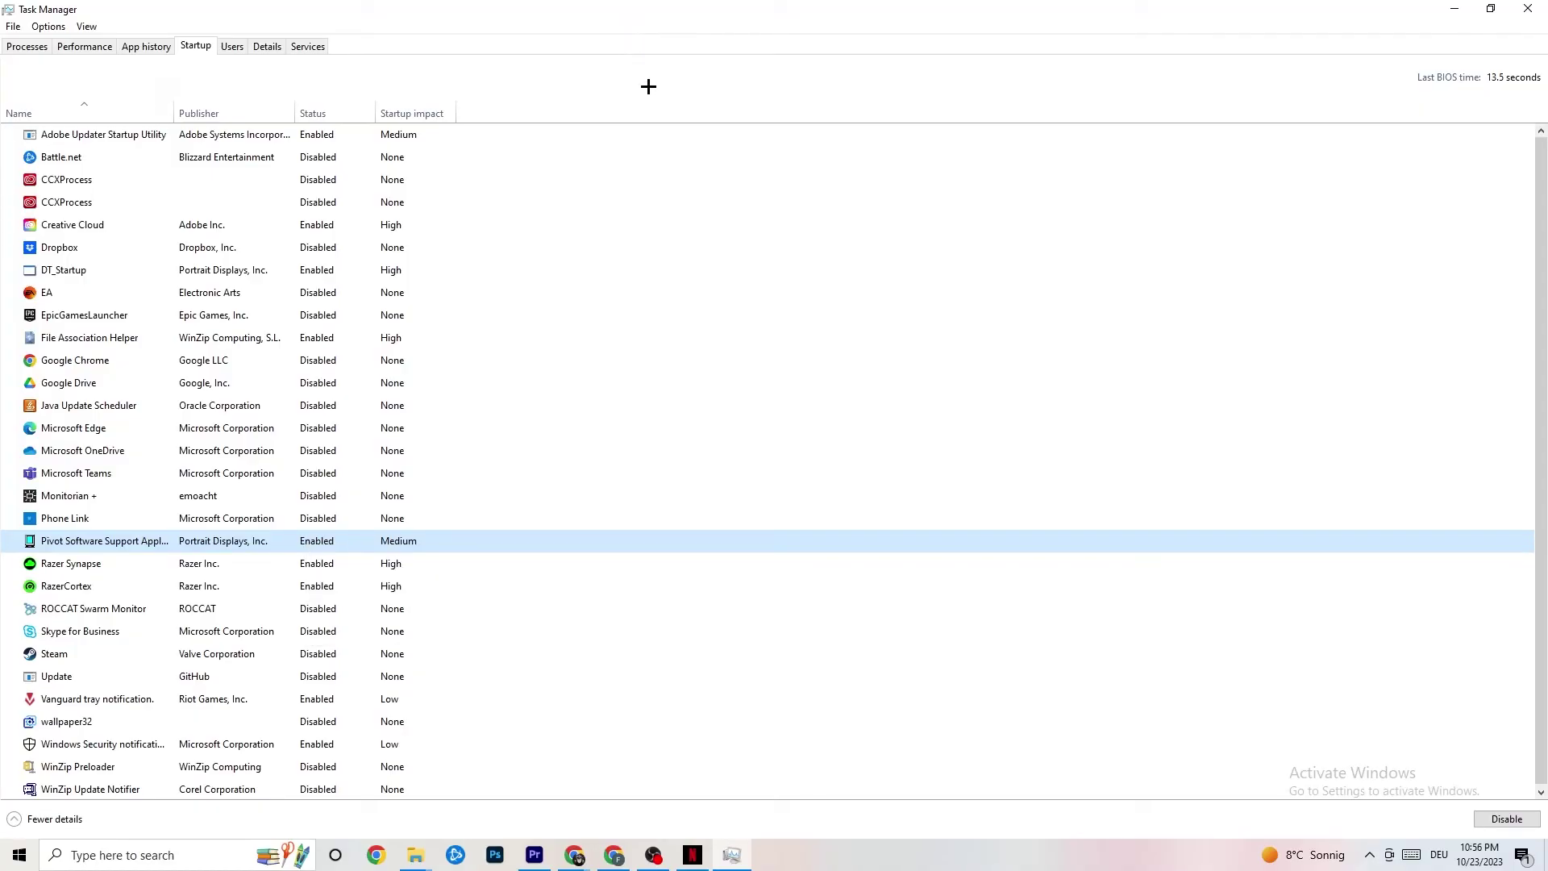
pyautogui.click(1527, 8)
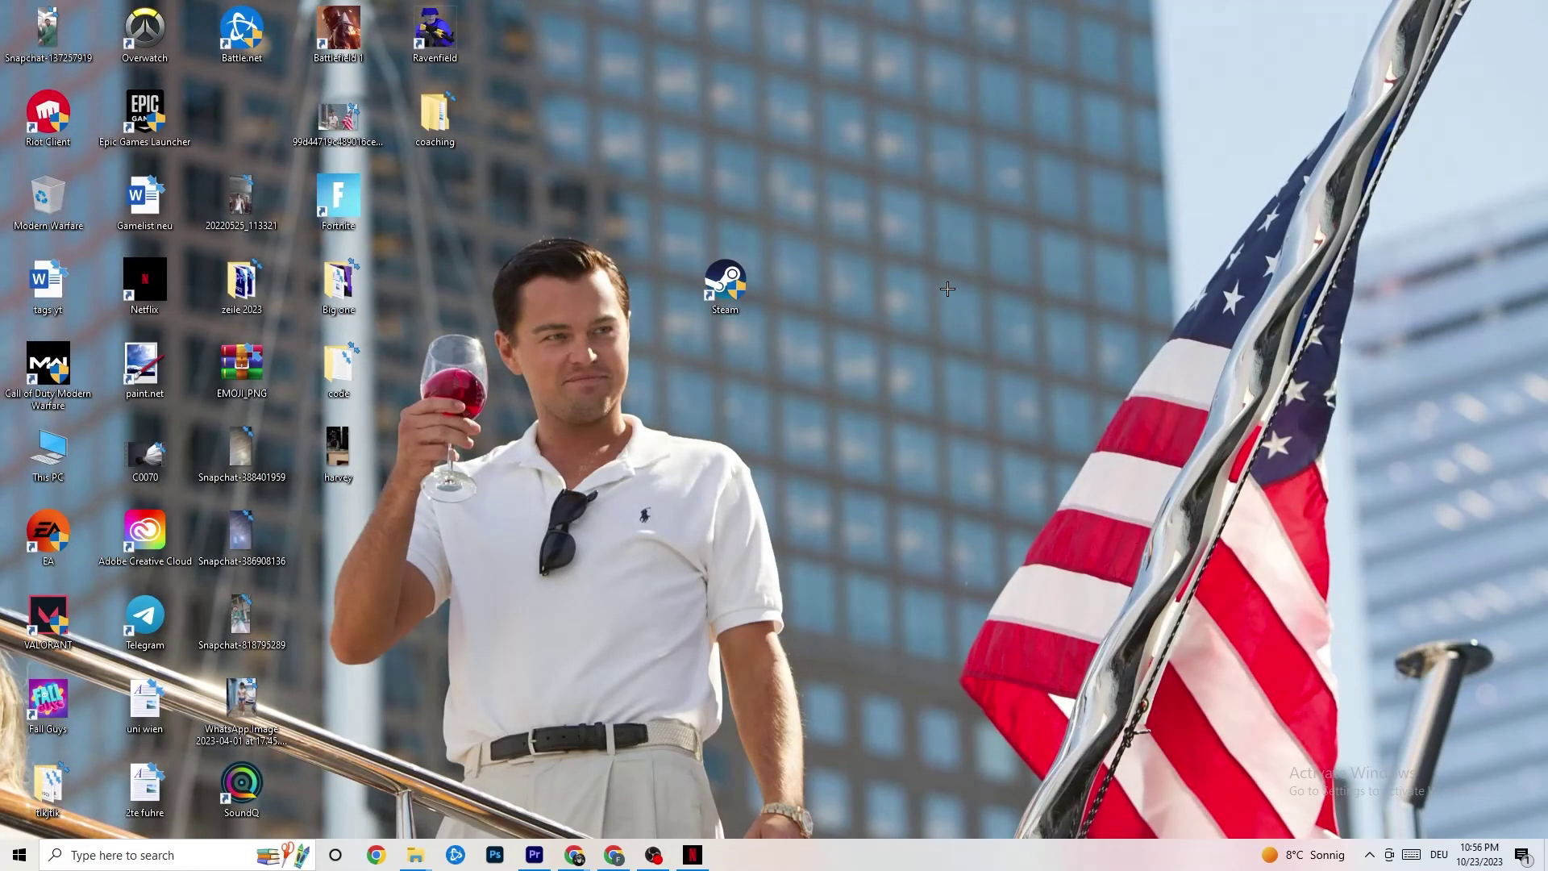